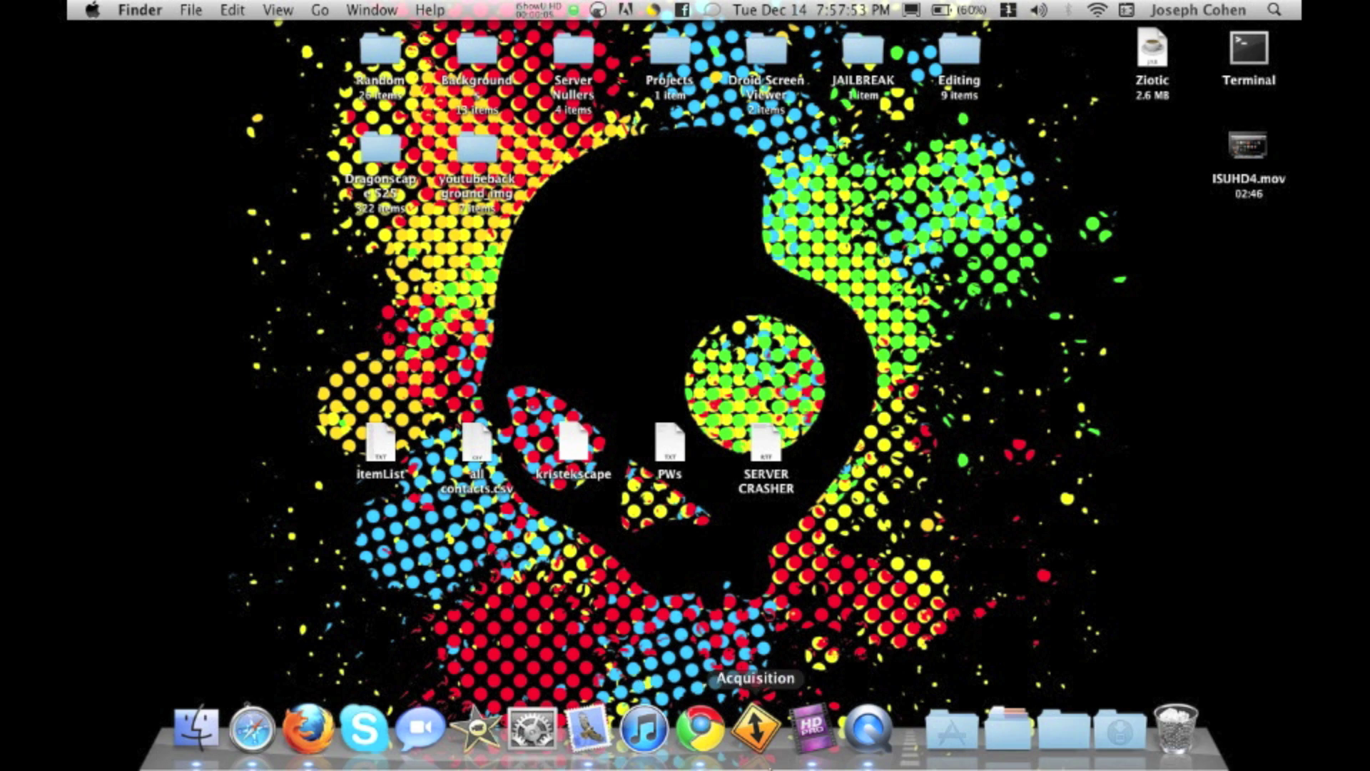
Open a Chrome New Tab and a Firefox Google window from the Dock, then return to Chrome
{"action": "right_click", "coordinate": [718, 636]}
{"action": "left_click", "coordinate": [633, 585]}
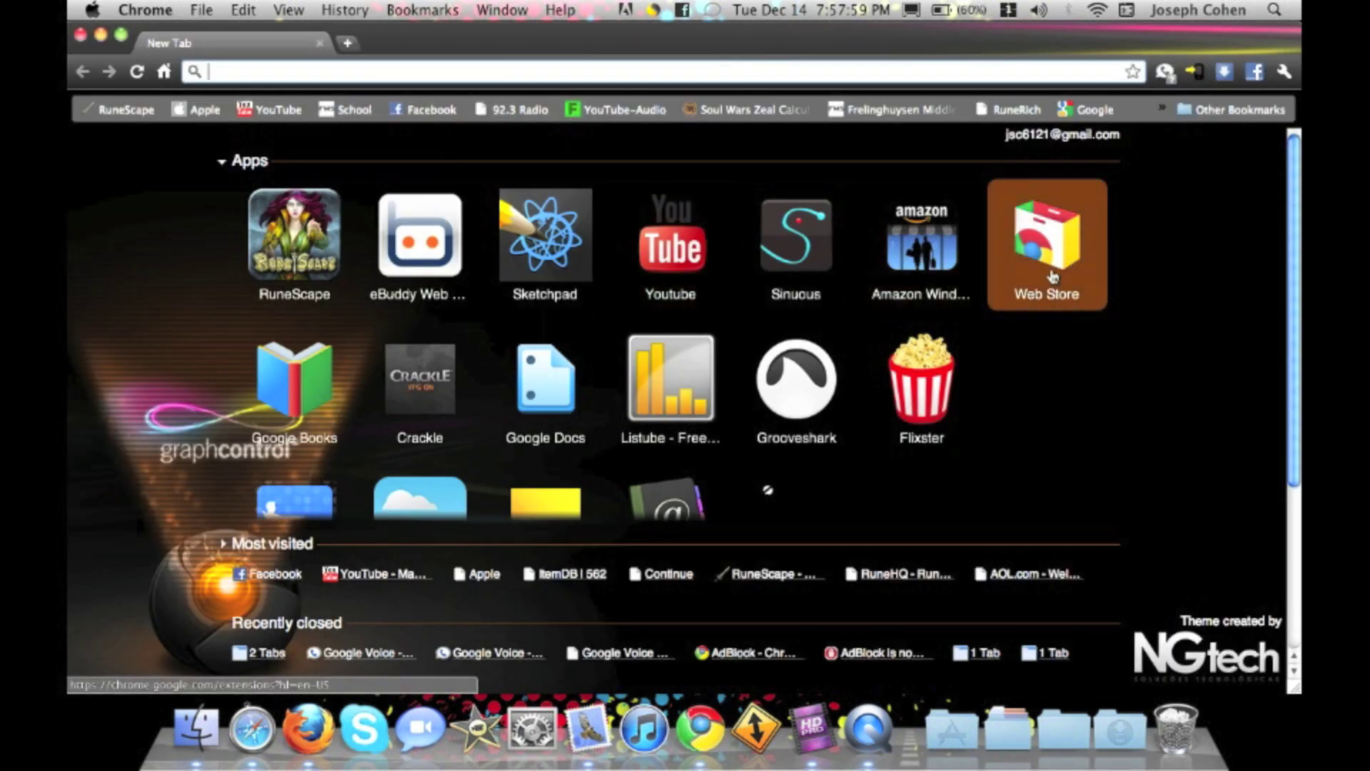
{"action": "scroll", "coordinate": [685, 343], "scroll_direction": "down", "scroll_amount": 3}
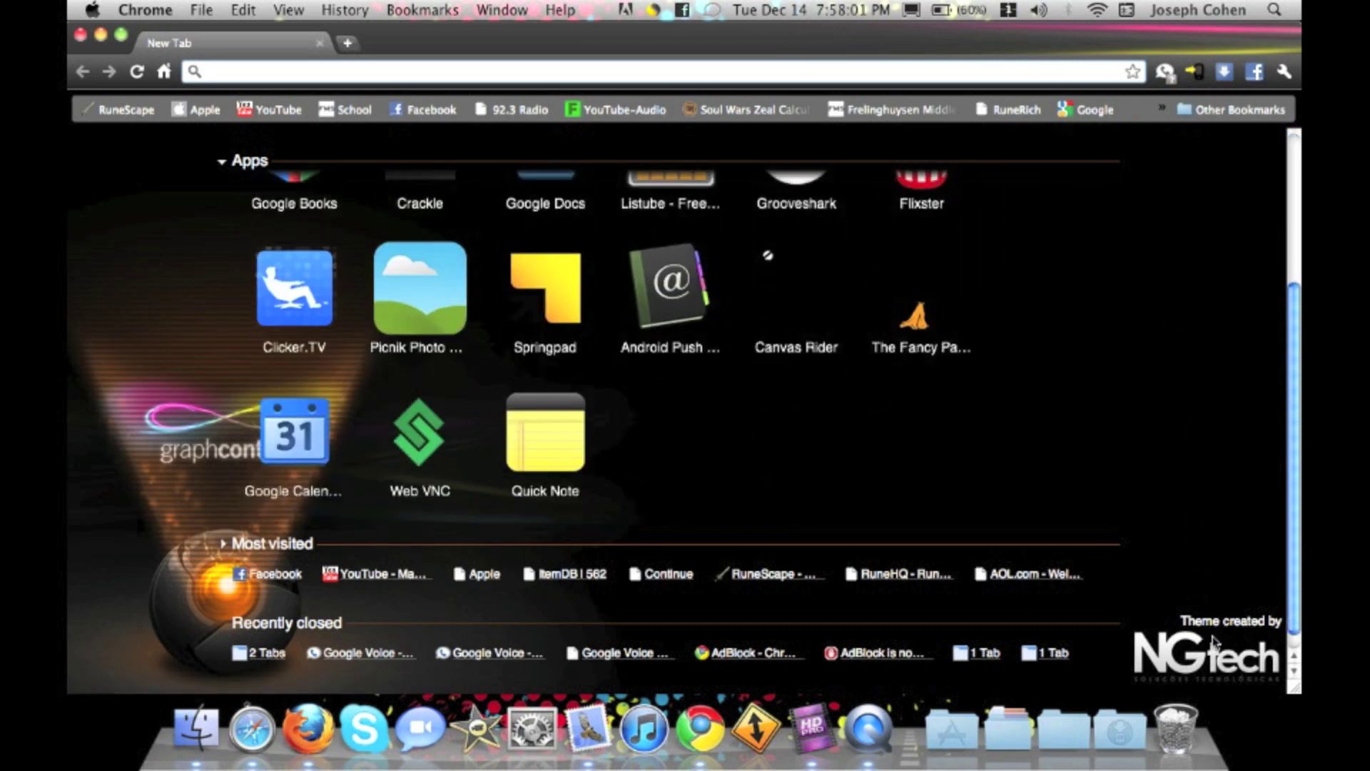
{"action": "scroll", "coordinate": [686, 343], "scroll_direction": "up", "scroll_amount": 3}
{"action": "scroll", "coordinate": [796, 429], "scroll_direction": "down", "scroll_amount": 2}
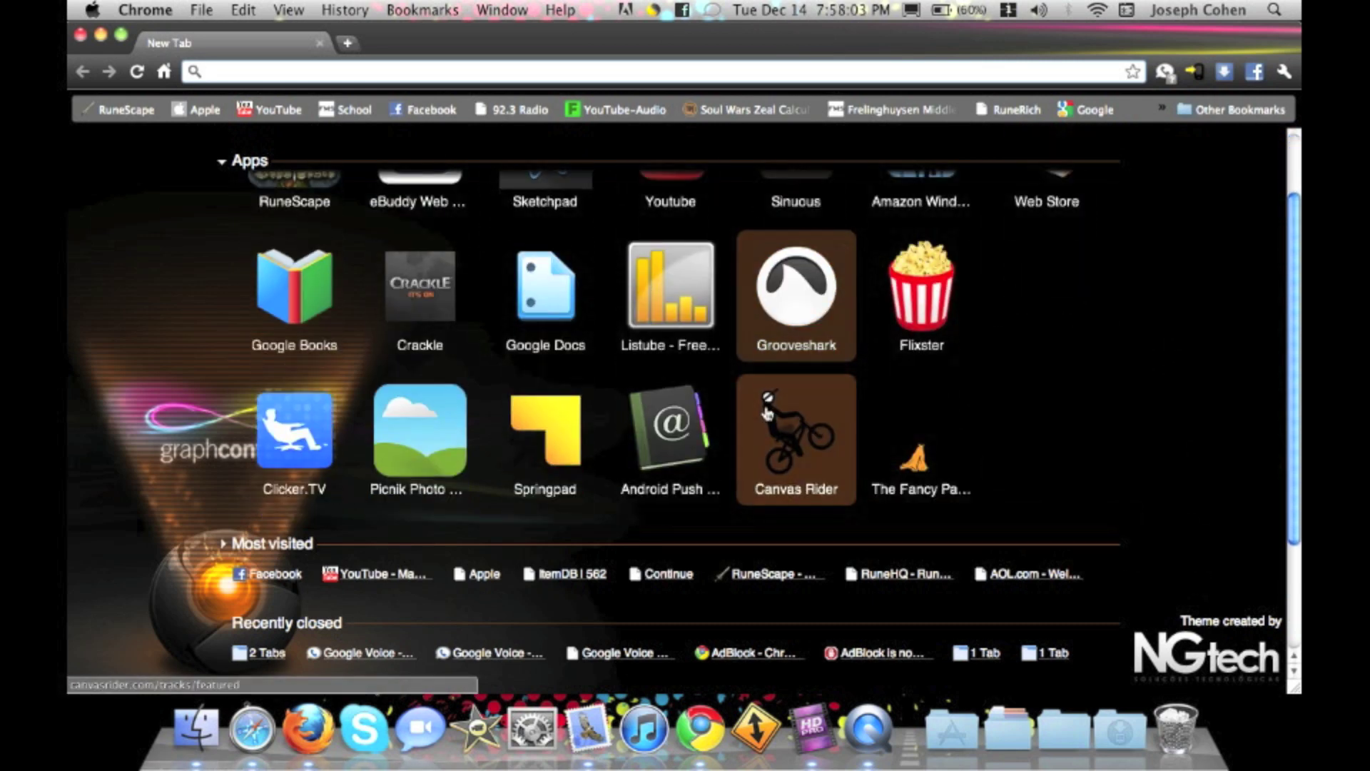
{"action": "scroll", "coordinate": [1066, 367], "scroll_direction": "up", "scroll_amount": 2}
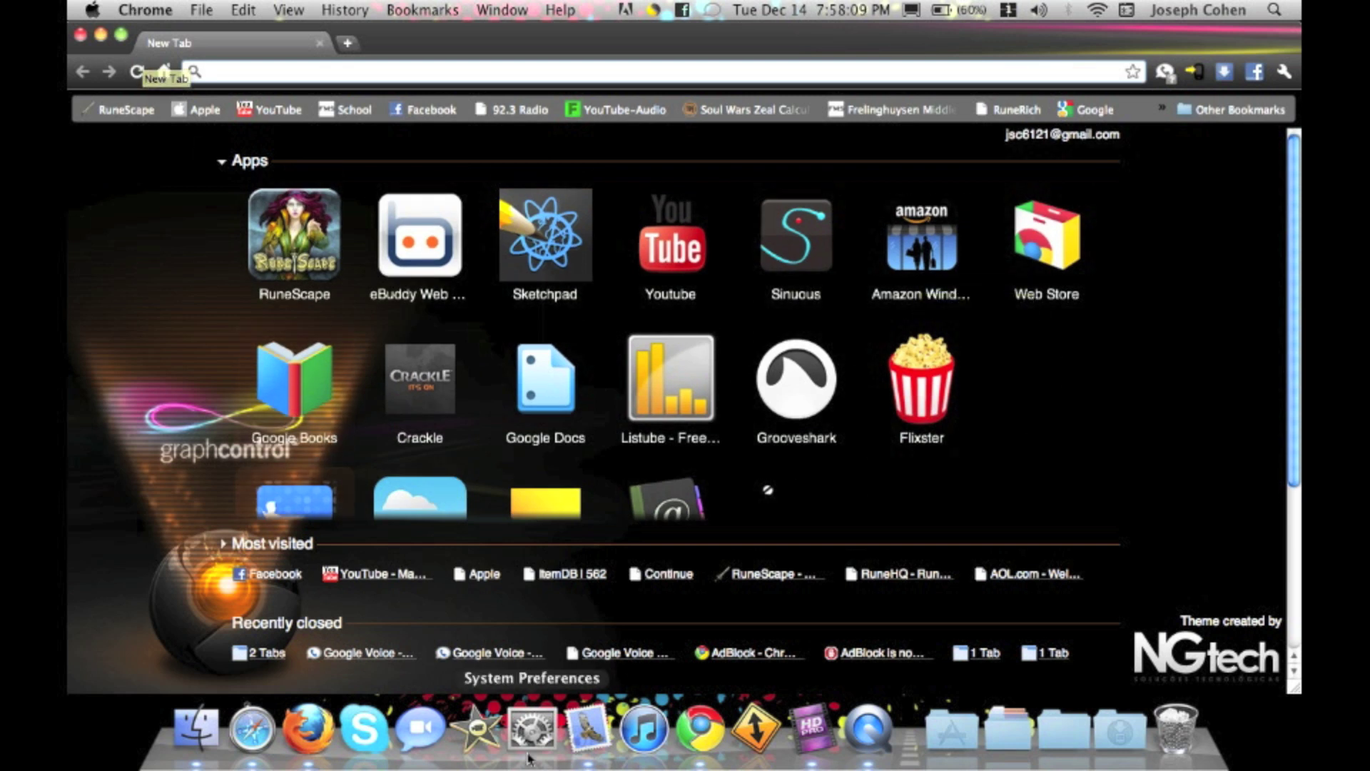
{"action": "right_click", "coordinate": [165, 498]}
{"action": "left_click", "coordinate": [151, 463]}
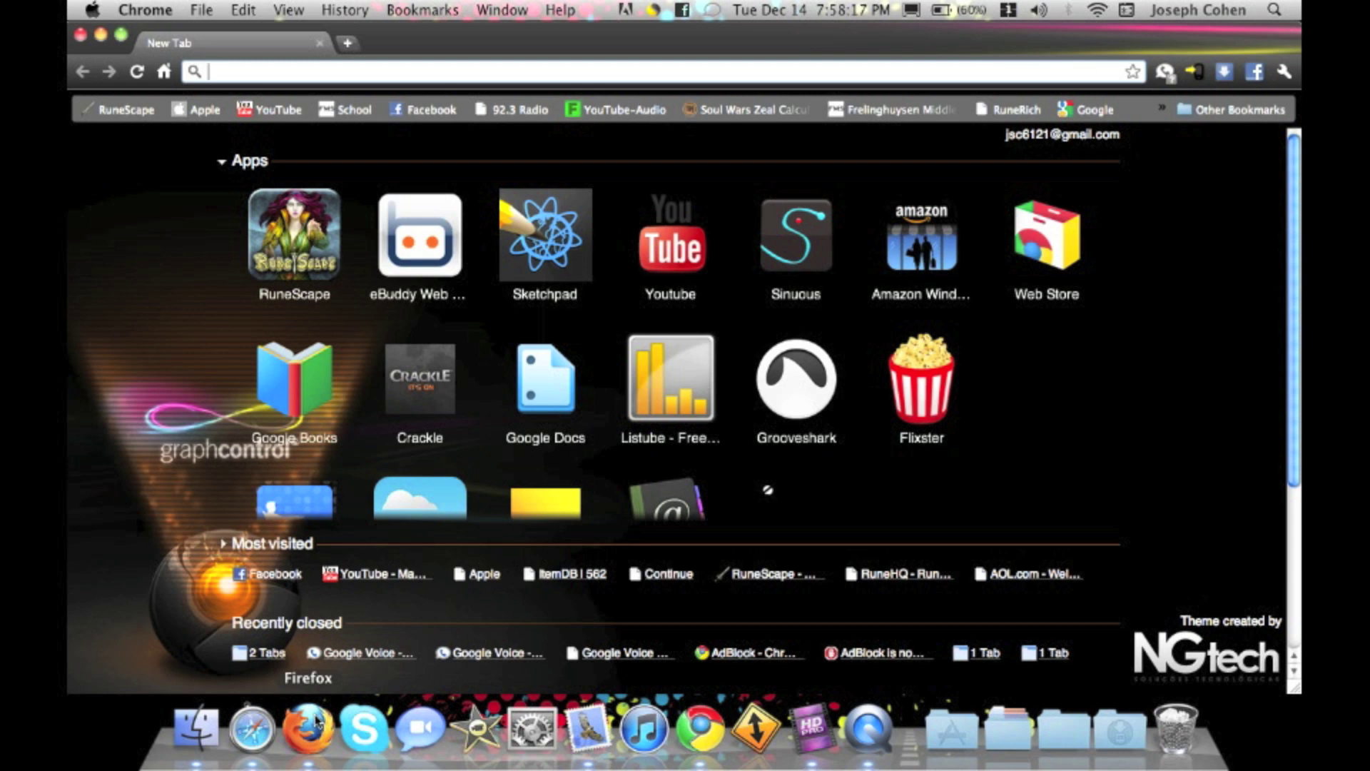
{"action": "key", "text": "F9"}
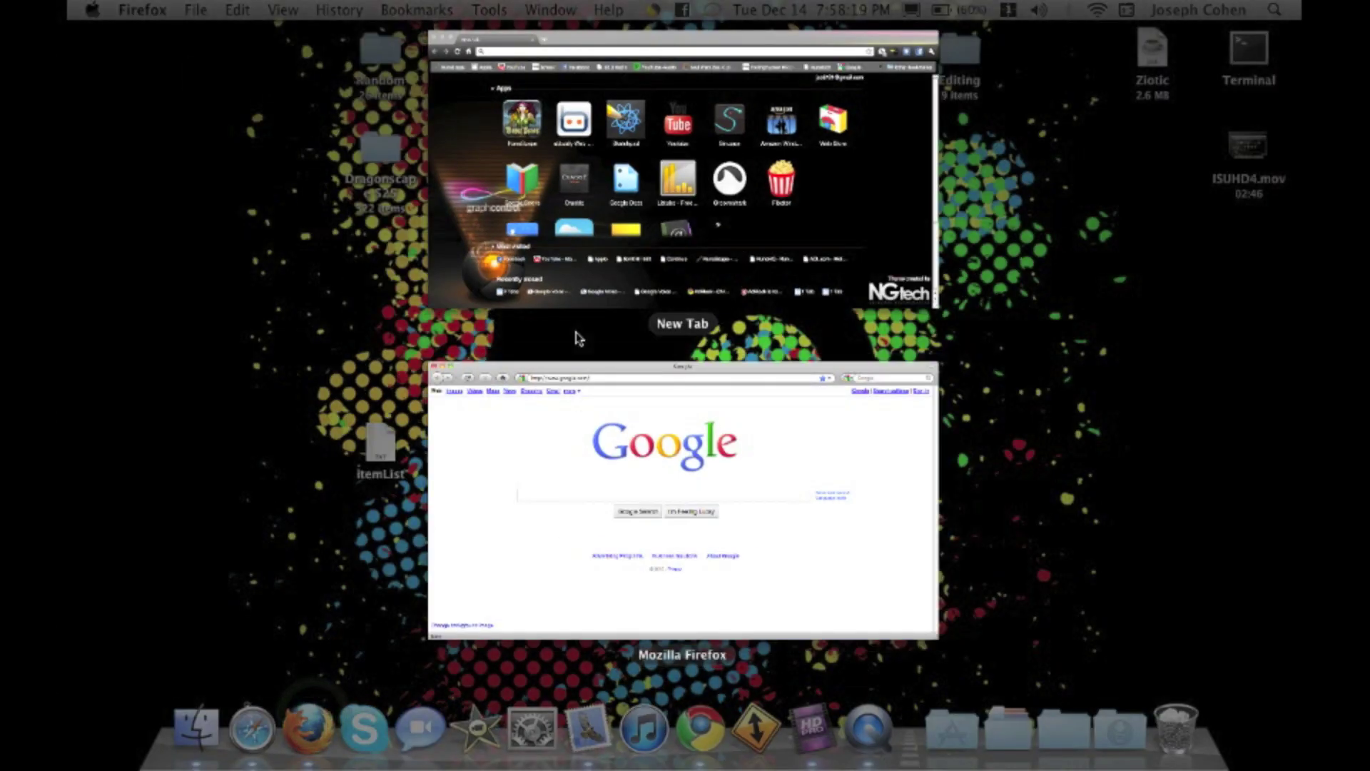
{"action": "left_click", "coordinate": [575, 338]}
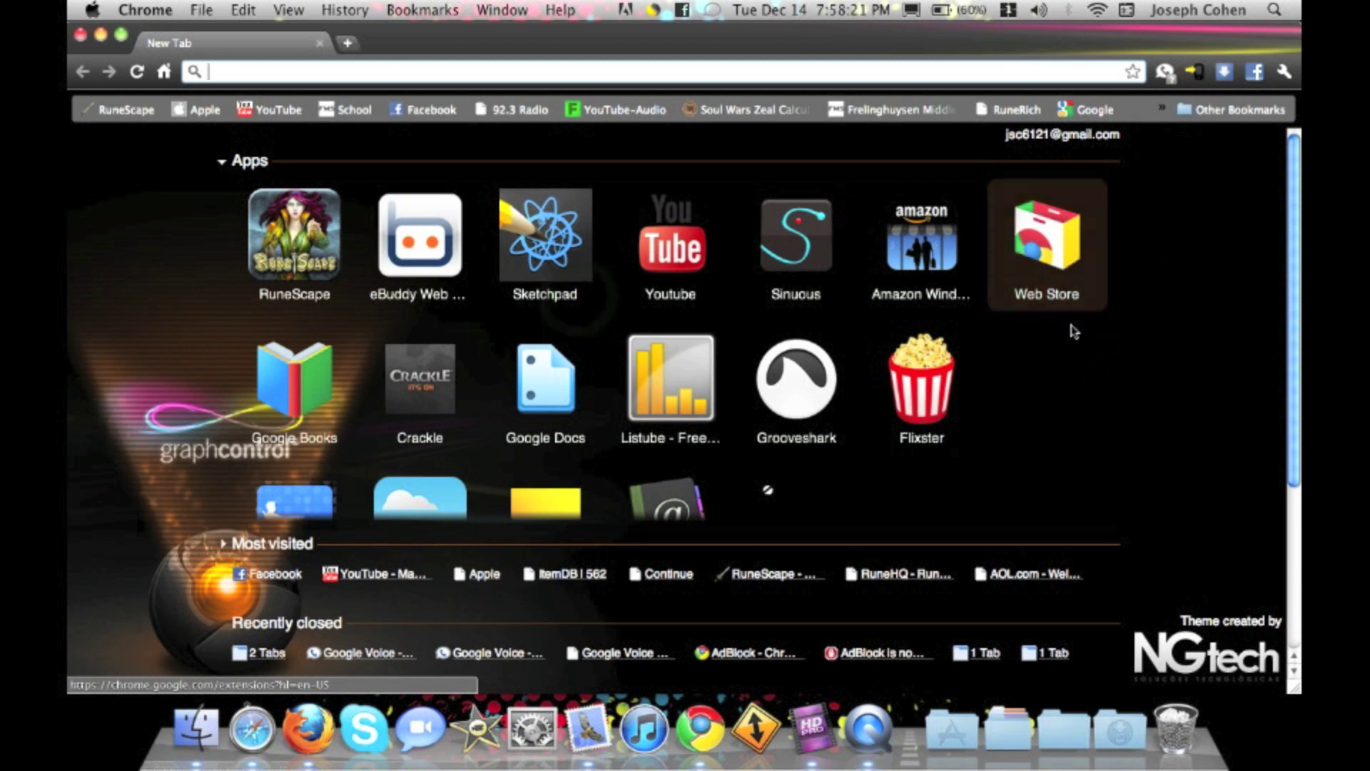
Search the Chrome Web Store for 'AdBlocker'
{"action": "left_click", "coordinate": [1052, 267]}
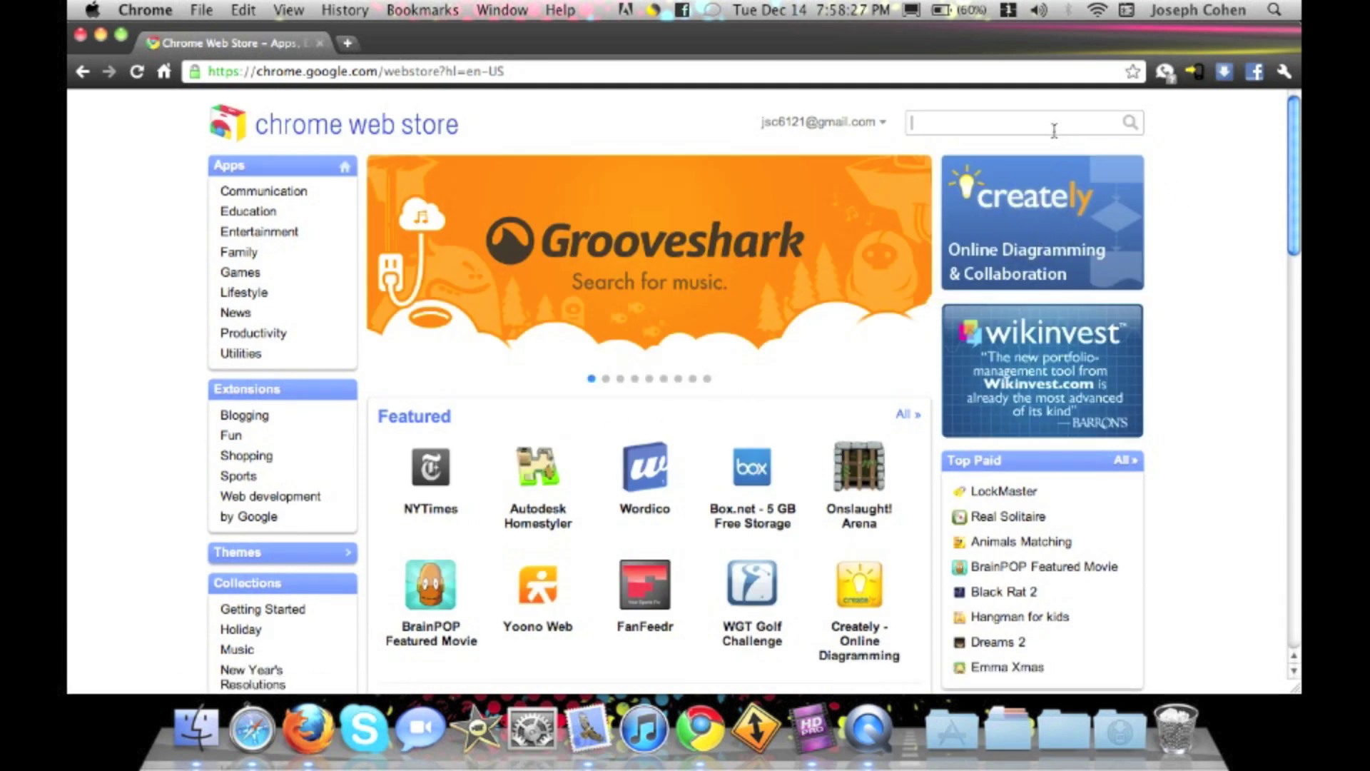
{"action": "left_click", "coordinate": [1047, 123]}
{"action": "key", "text": "Return"}
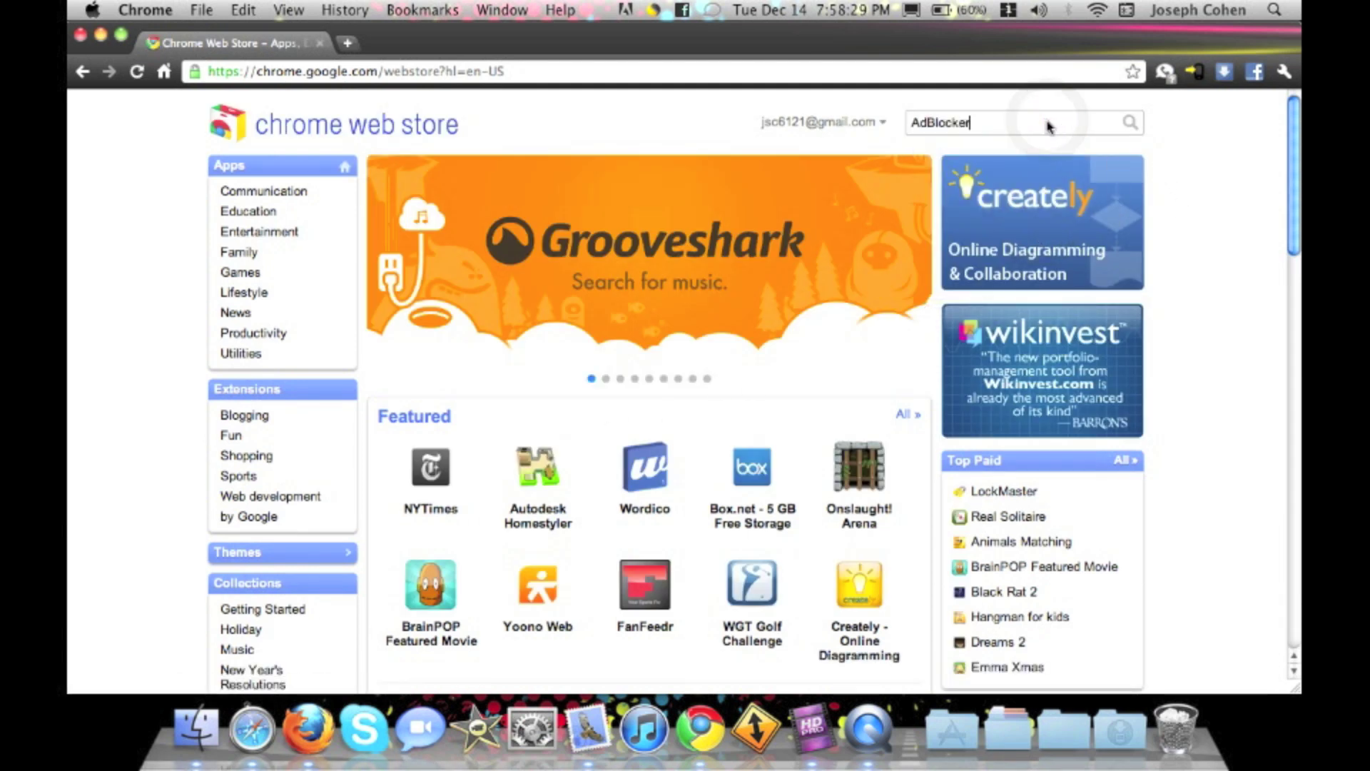
{"action": "type", "text": "AdBlocker"}
{"action": "left_click", "coordinate": [1134, 123]}
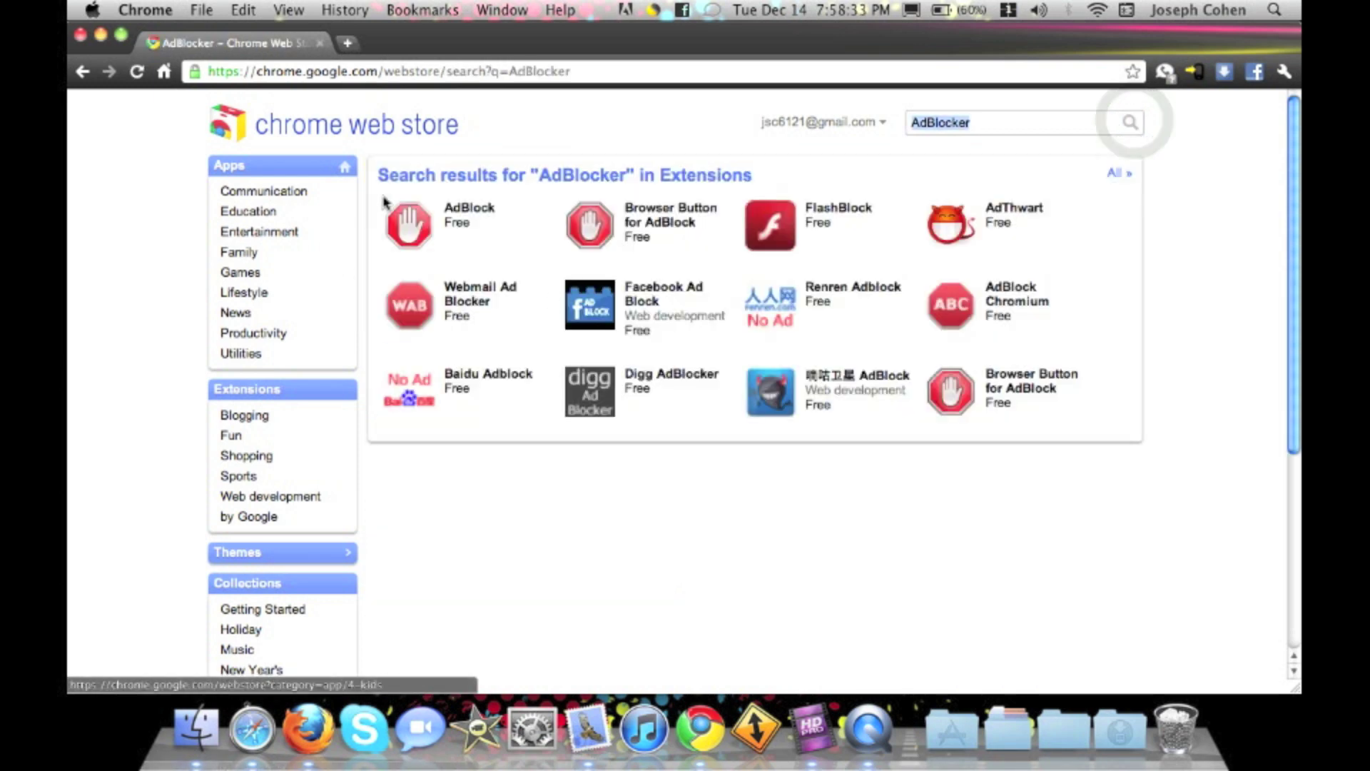
Install the AdBlock extension from its store page, then start a new tab
{"action": "left_click", "coordinate": [412, 246]}
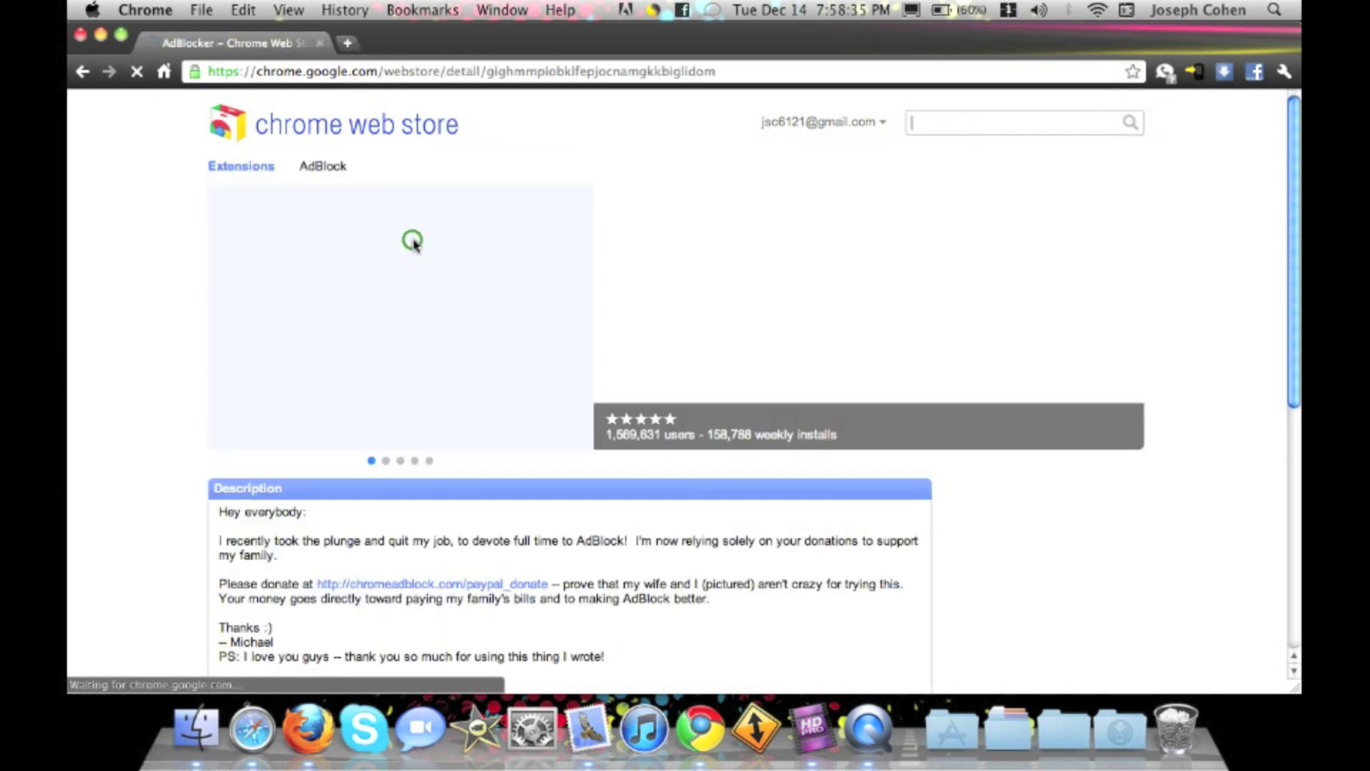
{"action": "left_click", "coordinate": [510, 73]}
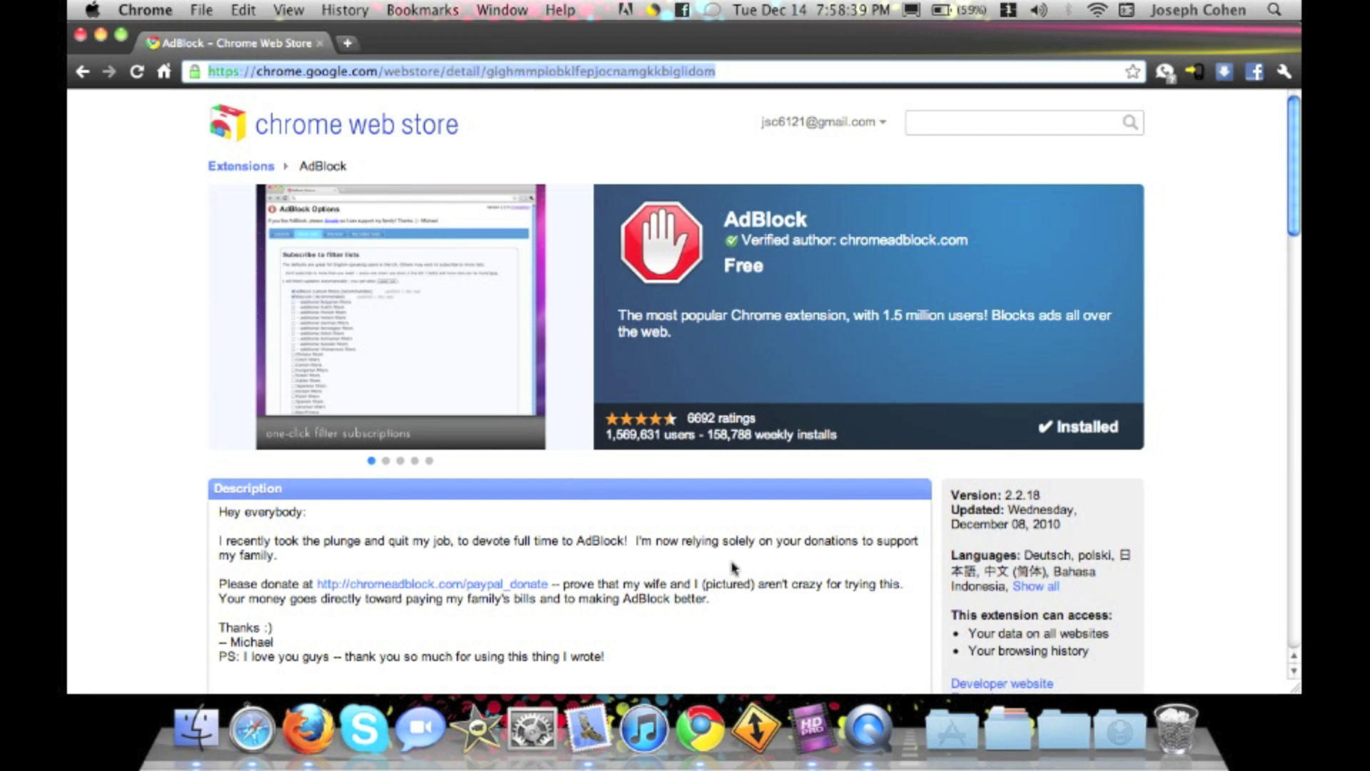
{"action": "left_click", "coordinate": [1074, 432]}
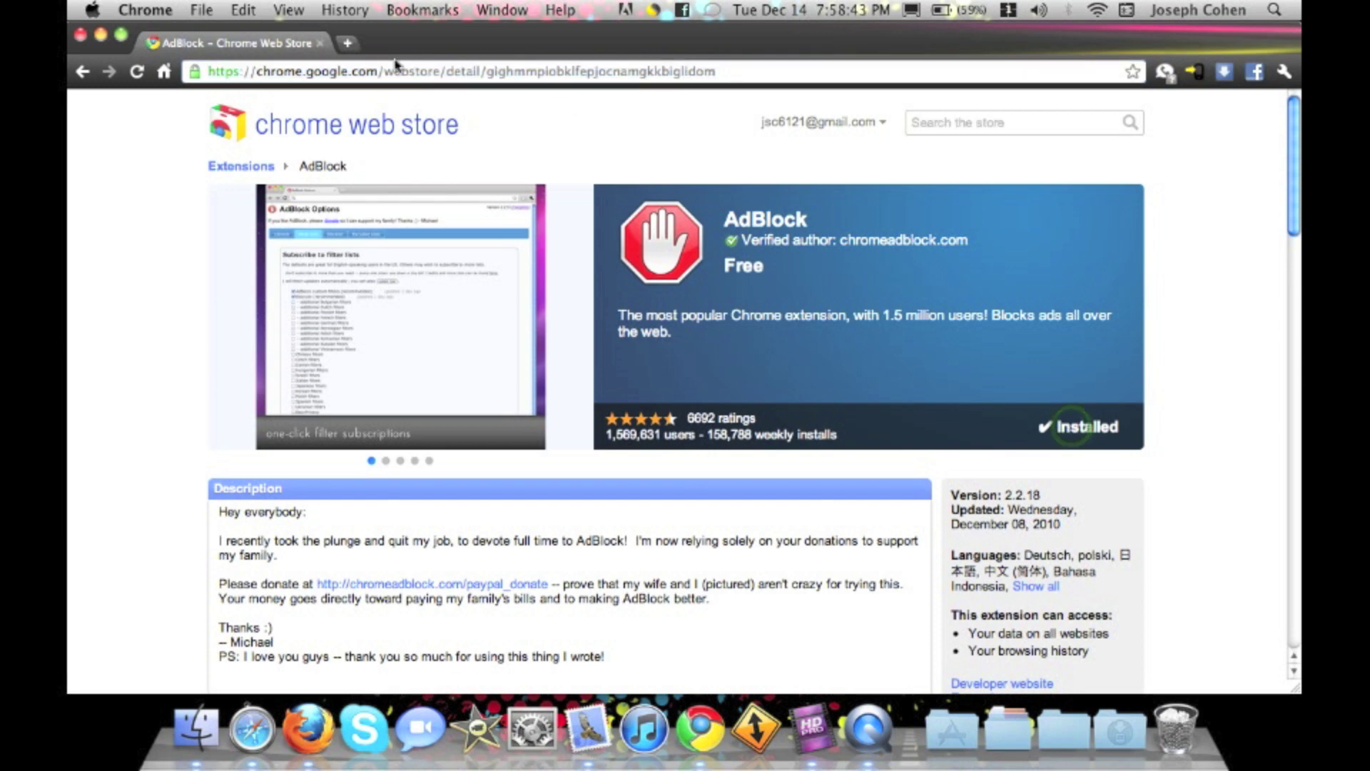
{"action": "left_click", "coordinate": [347, 43]}
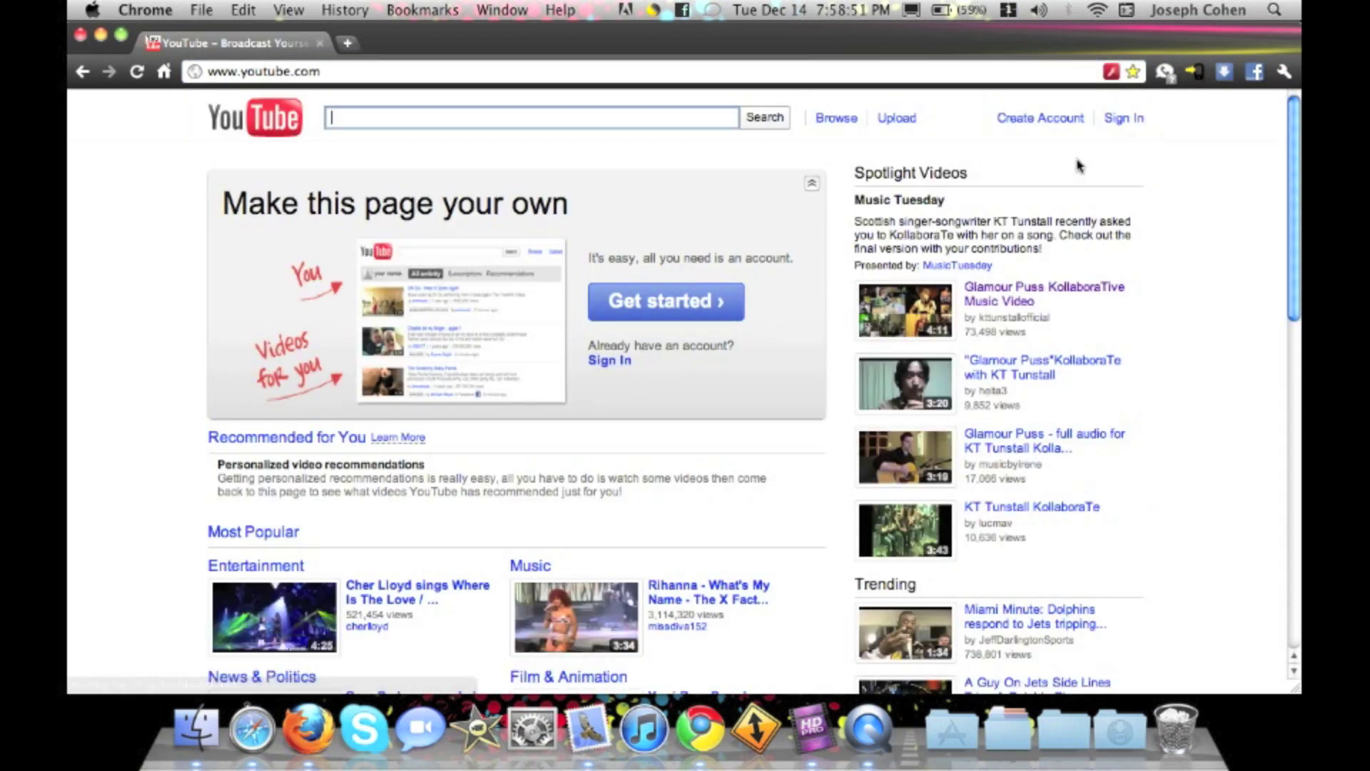
{"action": "type", "text": "funnys"}
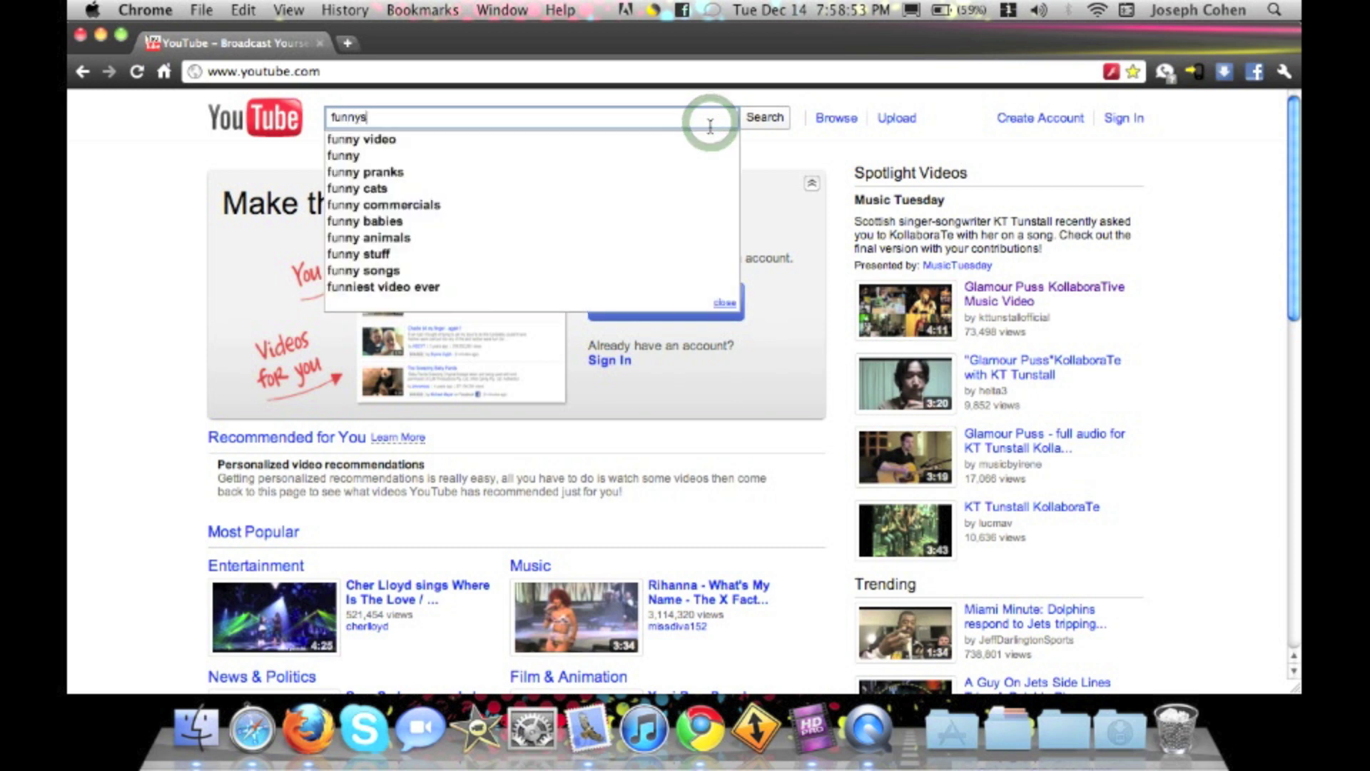
{"action": "type", "text": "uperheros"}
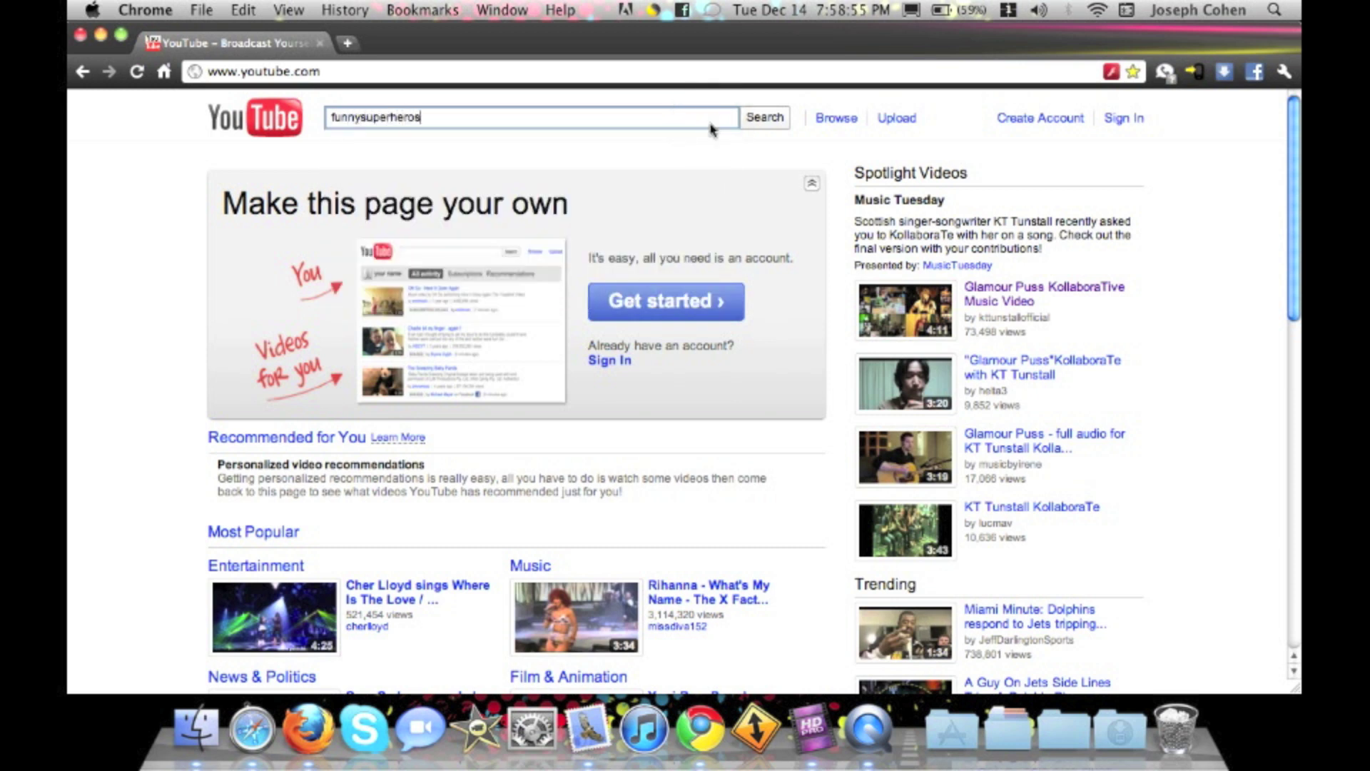
Search YouTube for 'funnysuperheros' and open the iPod Touch background video from its uploads
{"action": "key", "text": "Return"}
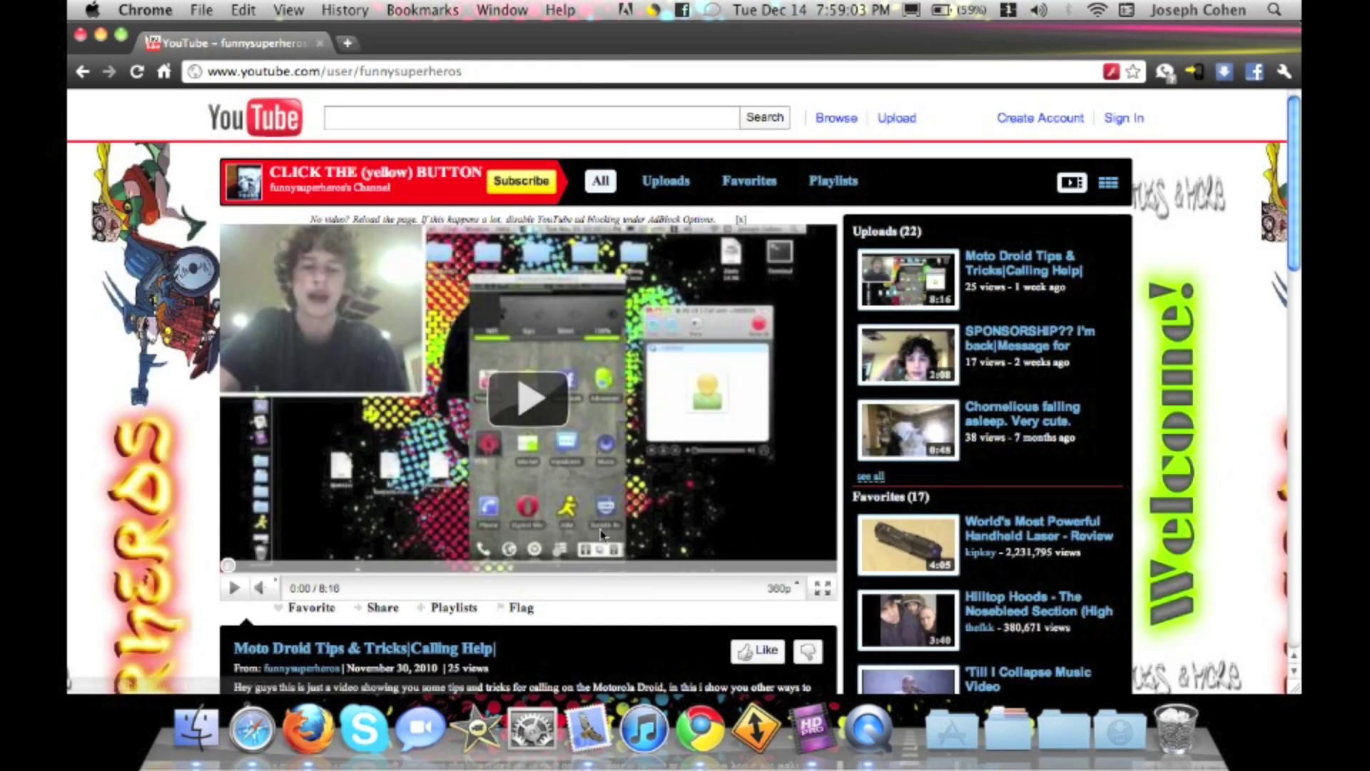
{"action": "left_click", "coordinate": [916, 232]}
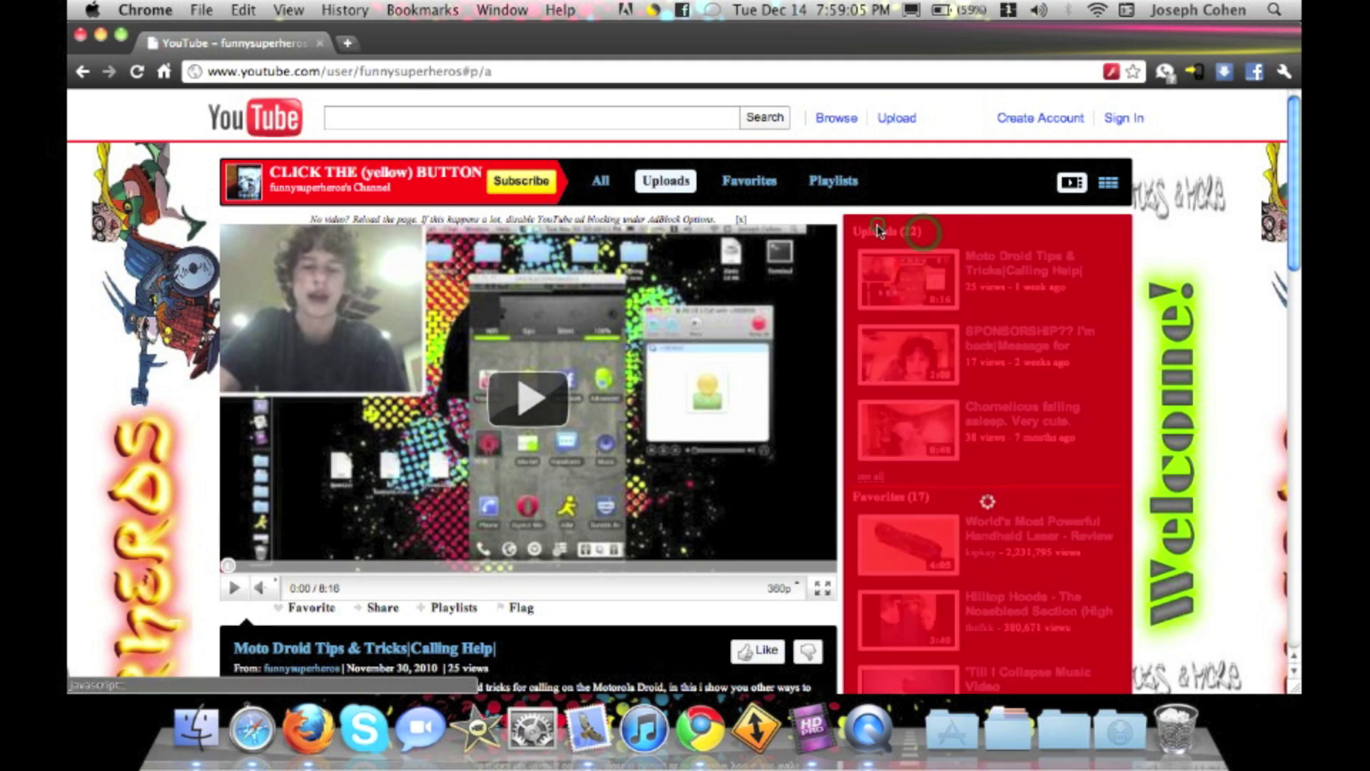
{"action": "scroll", "coordinate": [933, 539], "scroll_direction": "down", "scroll_amount": 1}
{"action": "scroll", "coordinate": [933, 538], "scroll_direction": "down", "scroll_amount": 3}
{"action": "scroll", "coordinate": [934, 538], "scroll_direction": "down", "scroll_amount": 2}
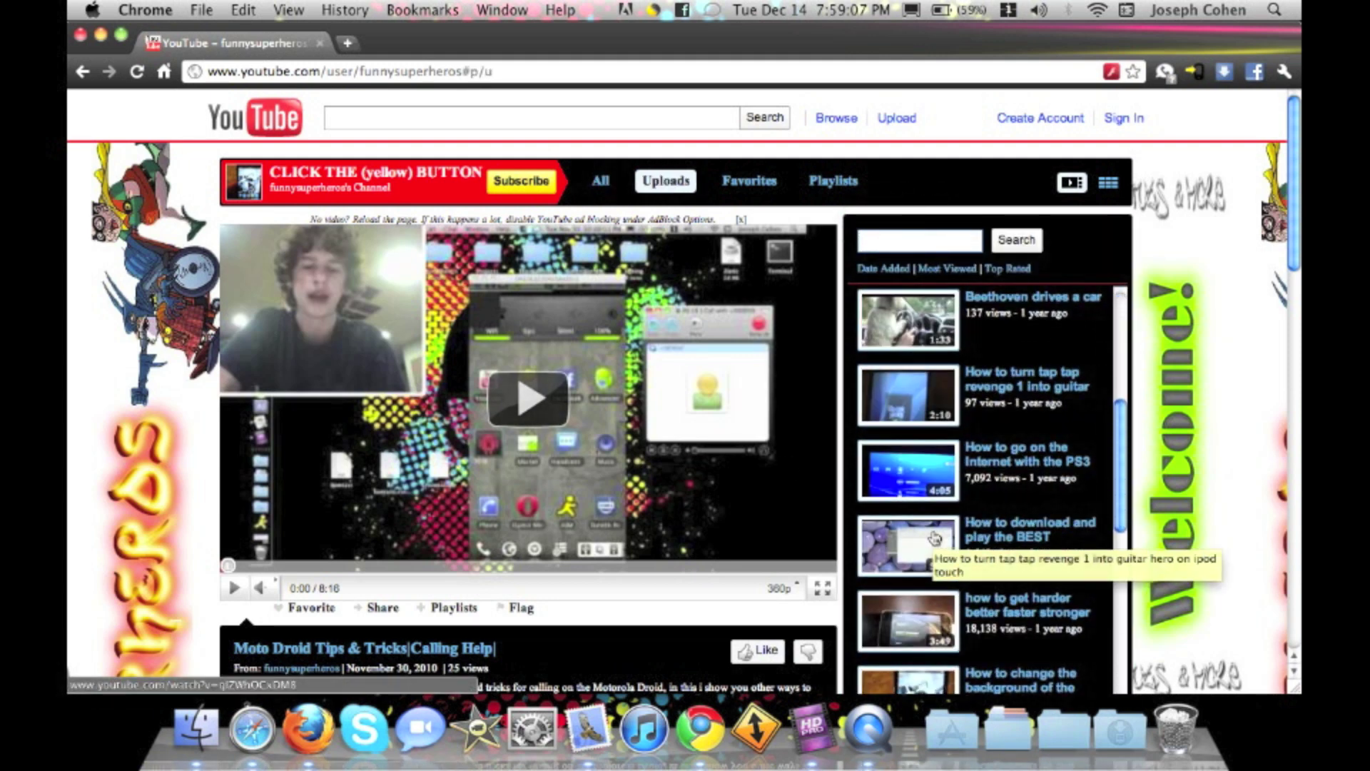
{"action": "scroll", "coordinate": [934, 539], "scroll_direction": "down", "scroll_amount": 2}
{"action": "scroll", "coordinate": [934, 539], "scroll_direction": "down", "scroll_amount": 1}
{"action": "scroll", "coordinate": [933, 539], "scroll_direction": "down", "scroll_amount": 1}
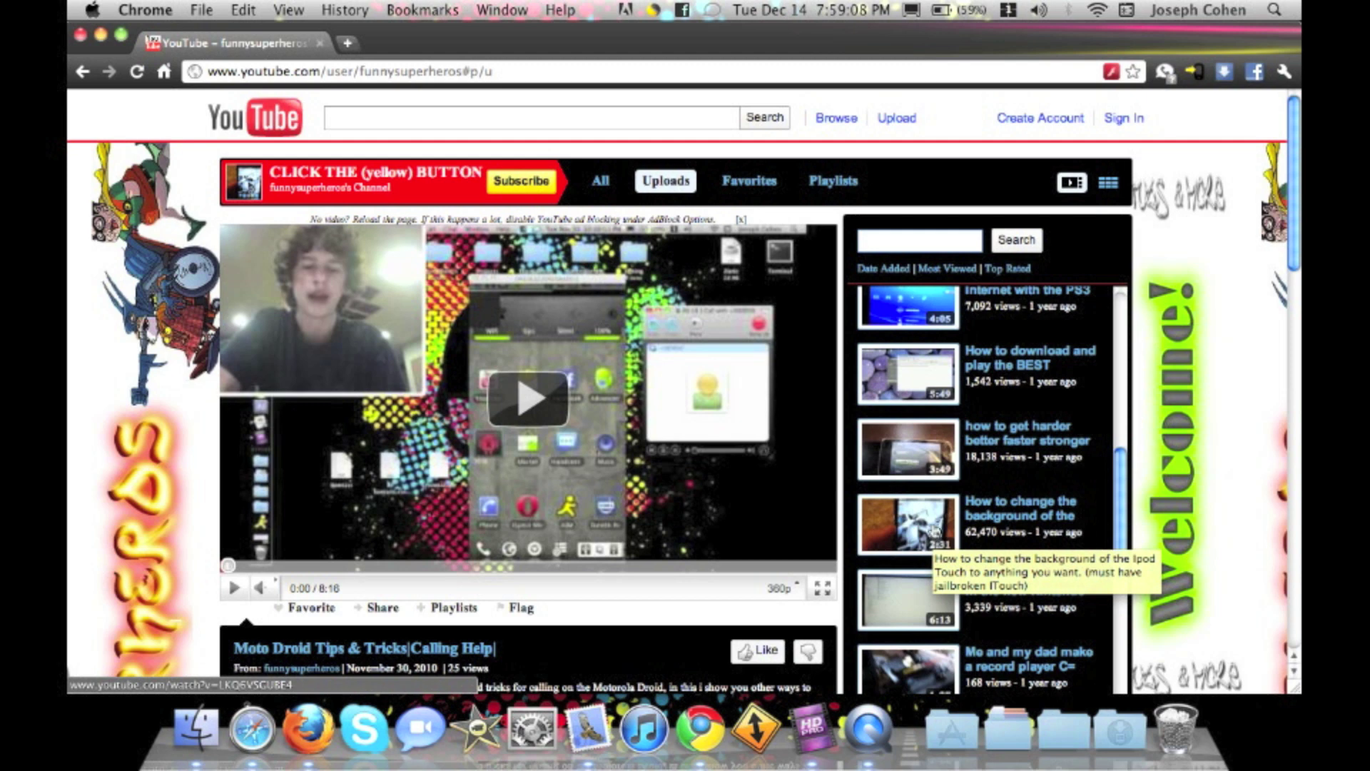
{"action": "left_click", "coordinate": [996, 504]}
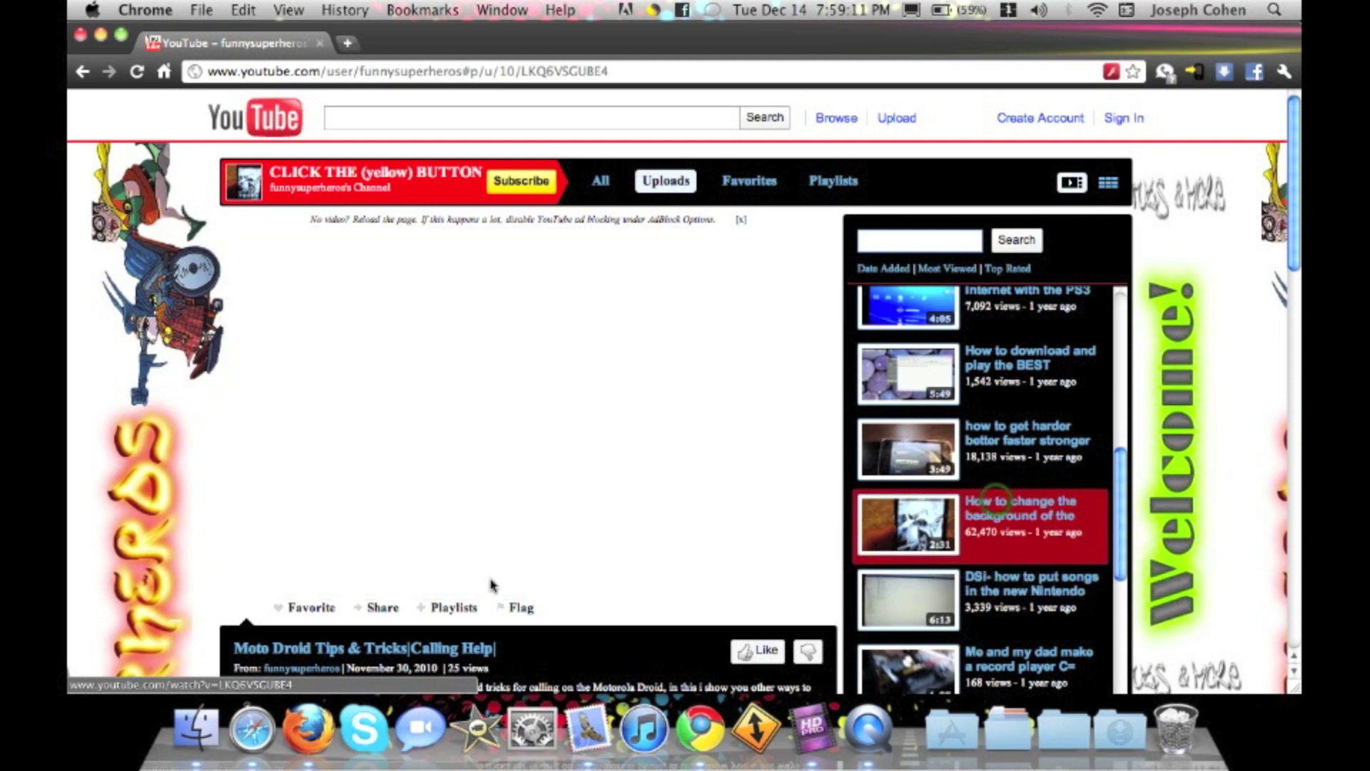
{"action": "scroll", "coordinate": [143, 335], "scroll_direction": "down", "scroll_amount": 5}
{"action": "scroll", "coordinate": [143, 334], "scroll_direction": "down", "scroll_amount": 1}
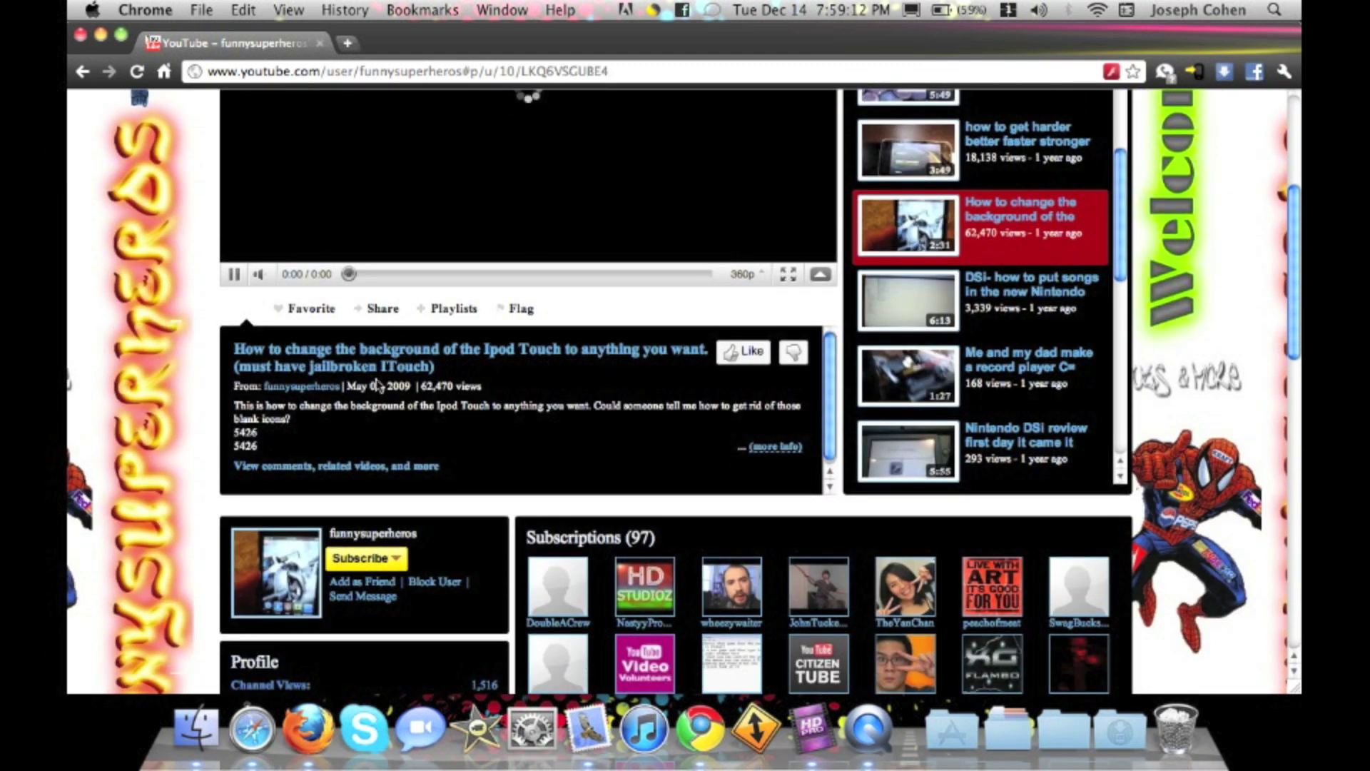
{"action": "left_click", "coordinate": [363, 467]}
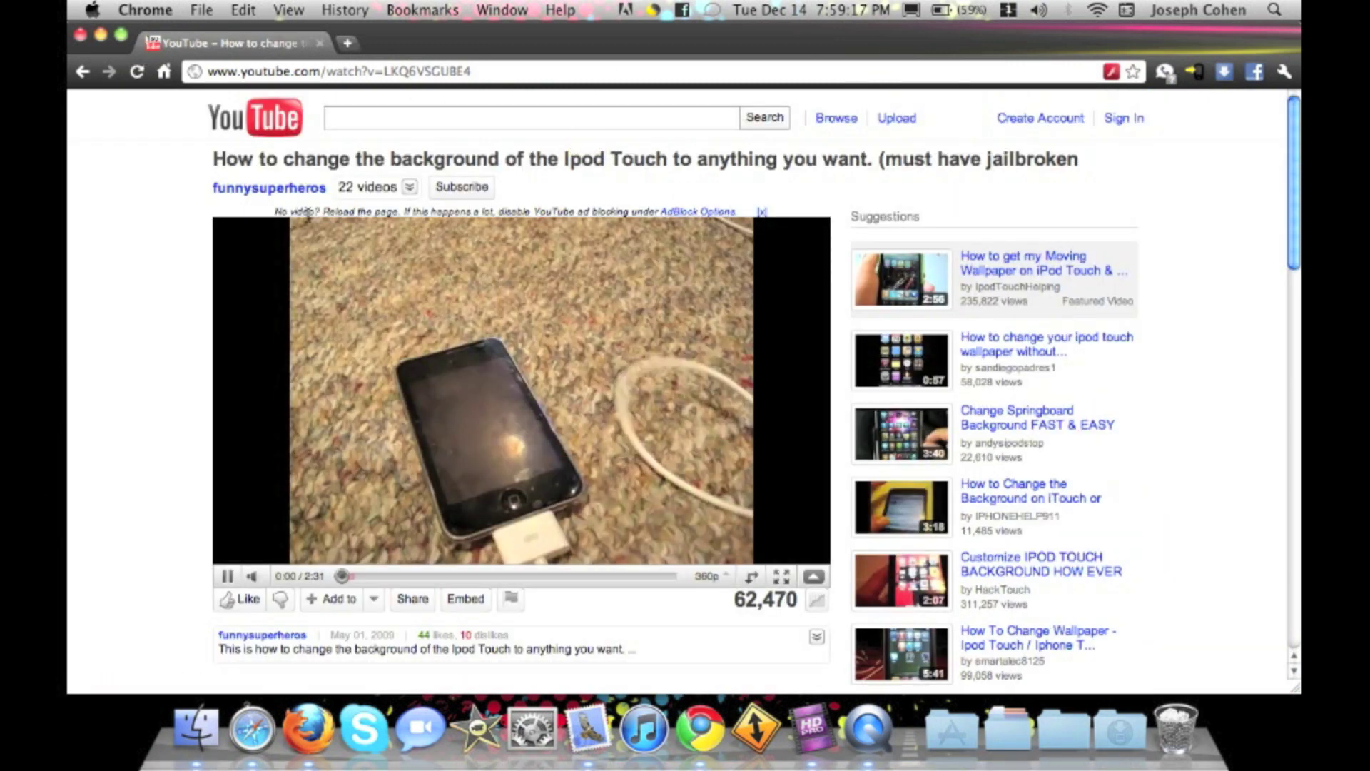
Let the iPod Touch video play ad-free, pause it at 0:11, and select its address
{"action": "left_click", "coordinate": [271, 209]}
{"action": "left_click_drag", "start_coordinate": [268, 209], "coordinate": [775, 210]}
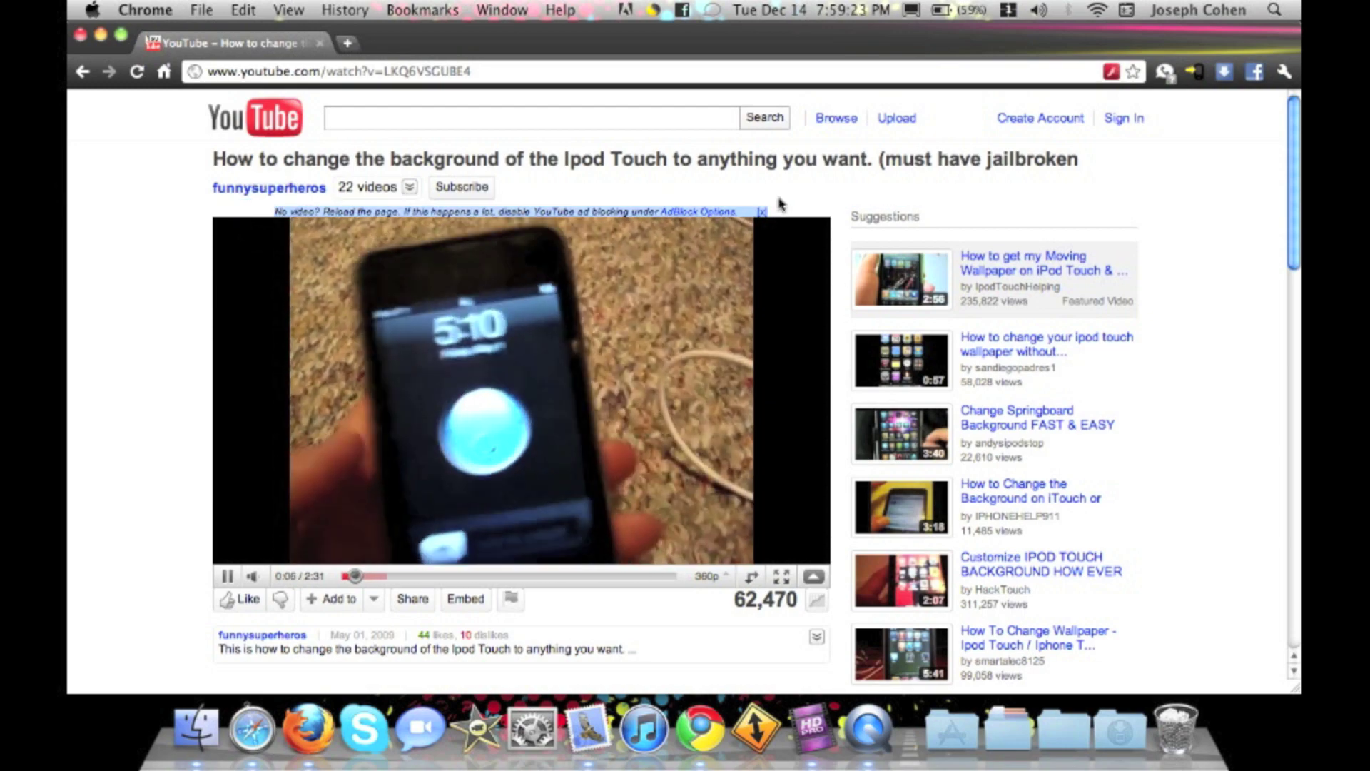
{"action": "left_click", "coordinate": [718, 195]}
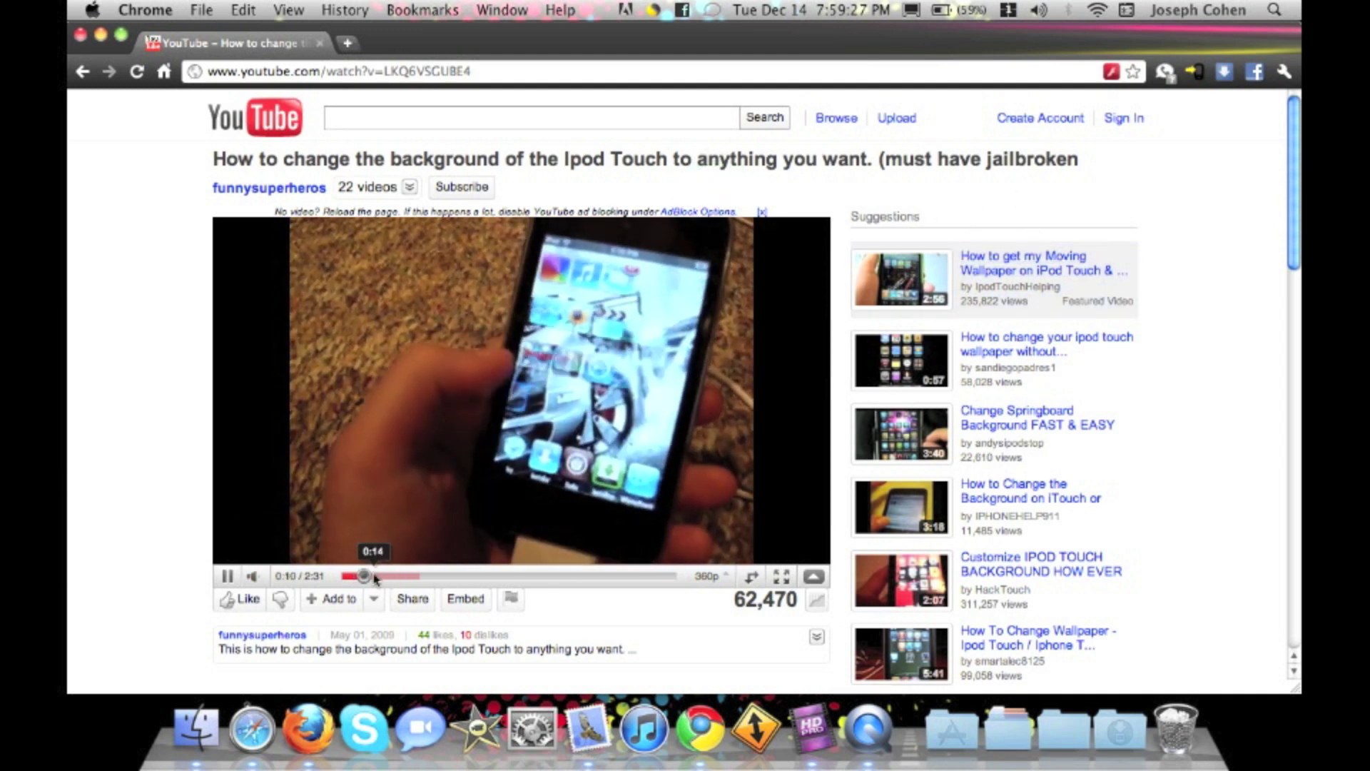
{"action": "left_click", "coordinate": [230, 577]}
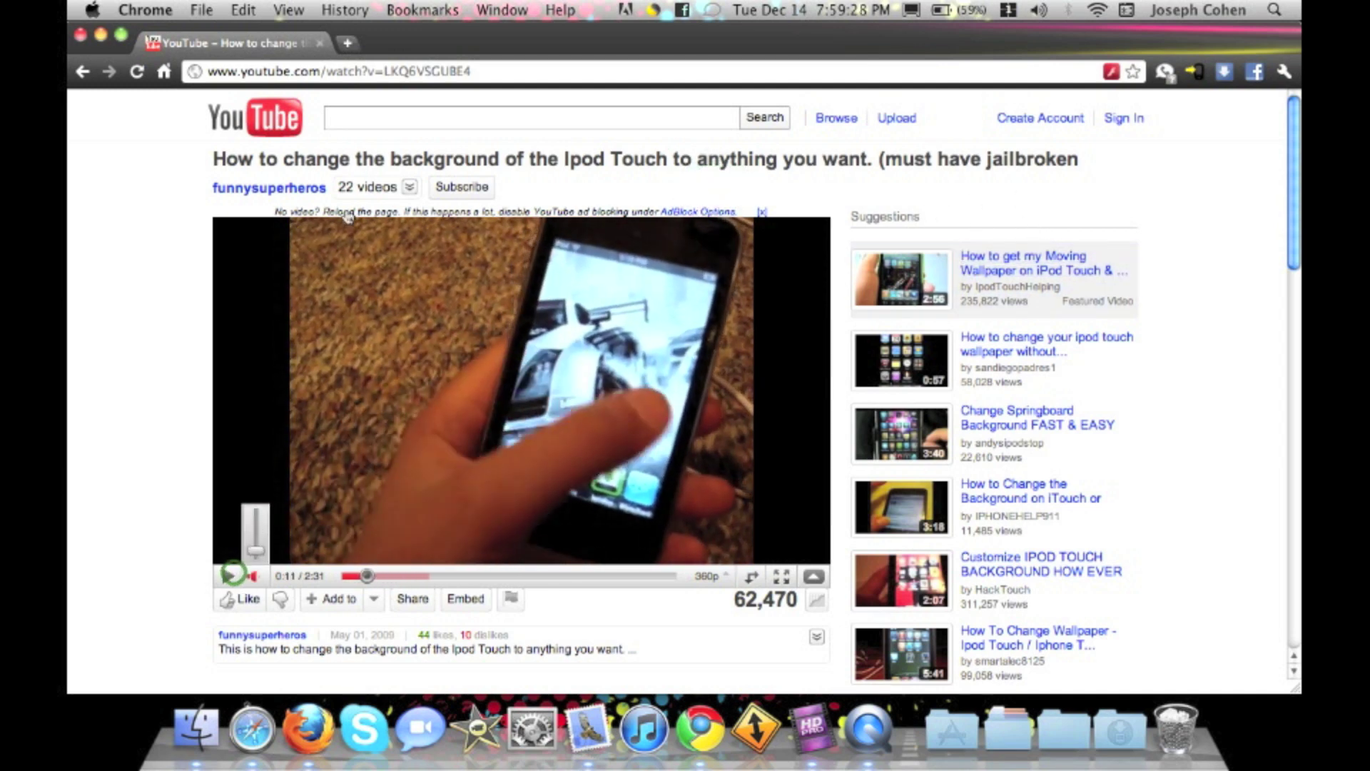
{"action": "left_click", "coordinate": [300, 72]}
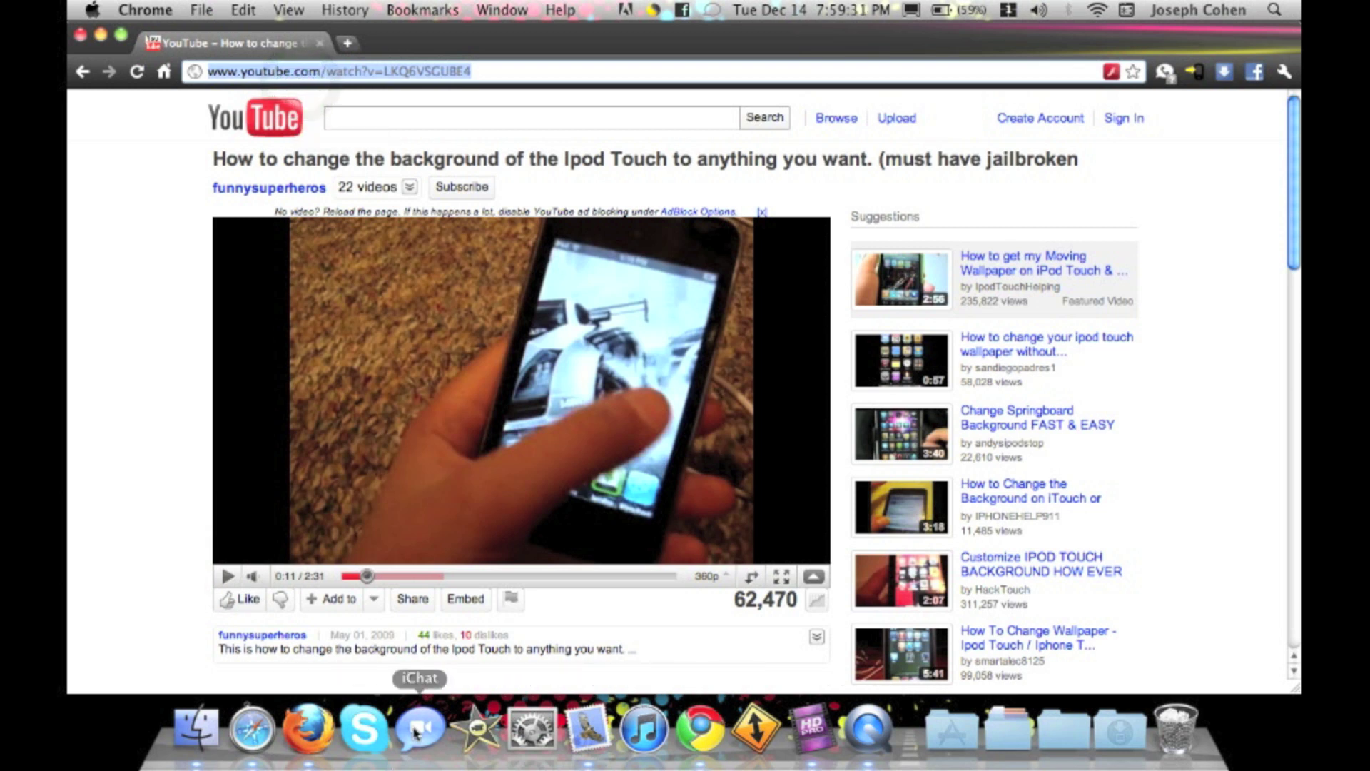
Load the same iPod Touch video URL in Firefox
{"action": "left_click", "coordinate": [307, 728]}
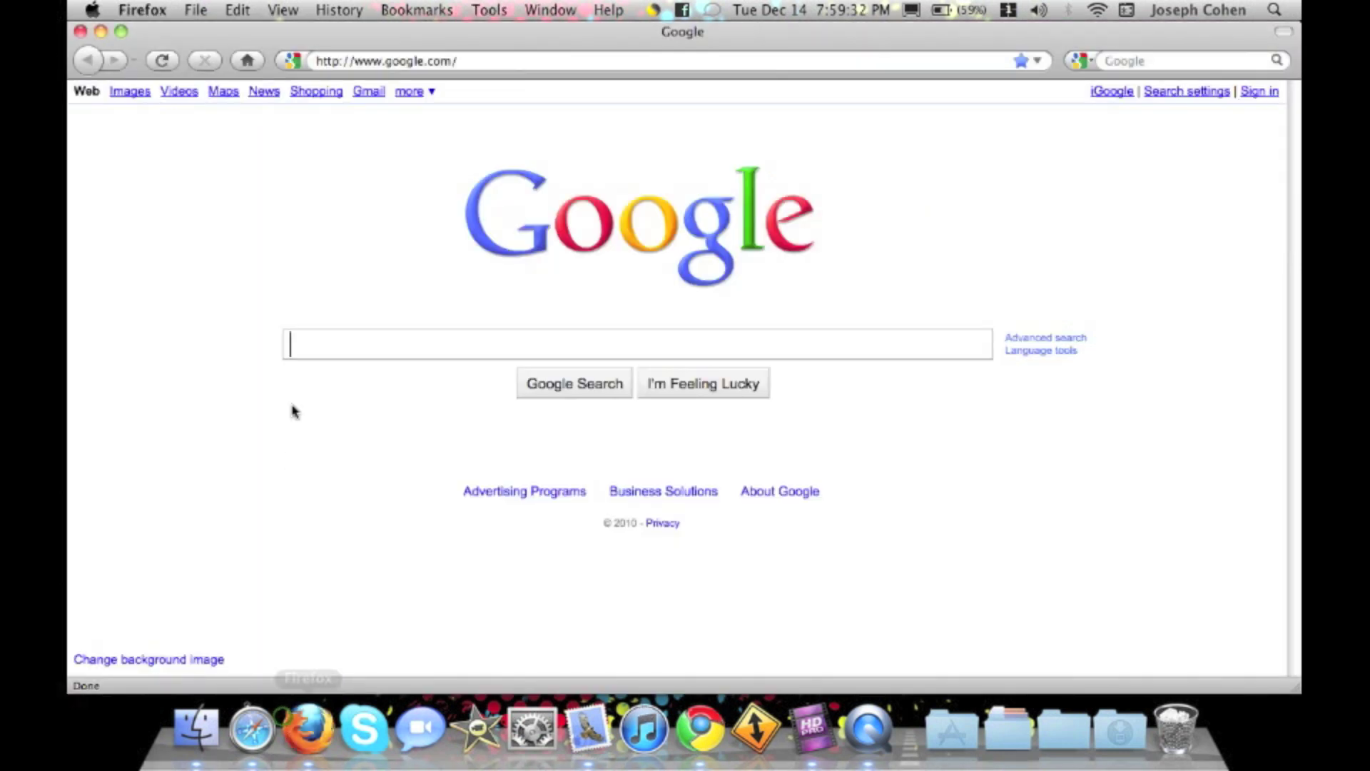
{"action": "left_click", "coordinate": [413, 60]}
{"action": "type", "text": "http://www.youtube.com/watch?v=LKQ6VSGUBE4"}
{"action": "key", "text": "Return"}
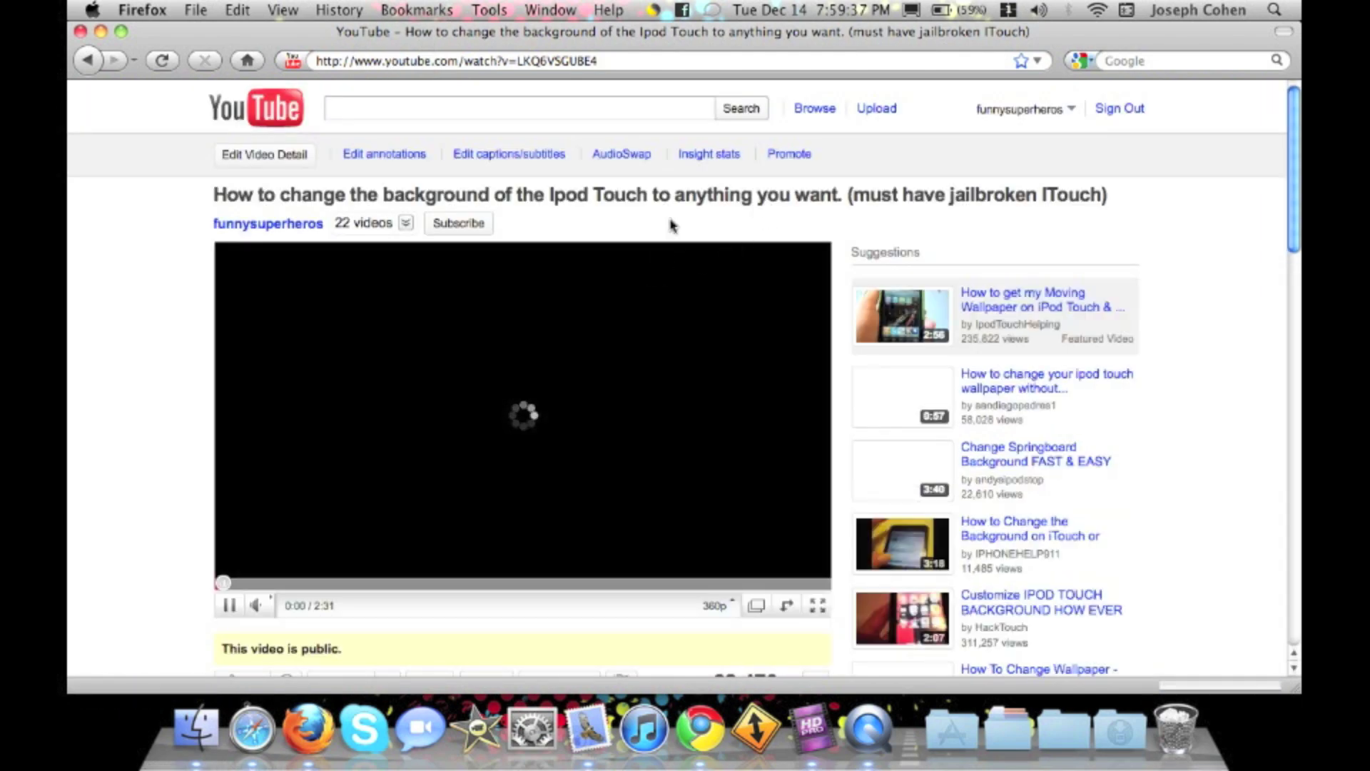
{"action": "scroll", "coordinate": [671, 225], "scroll_direction": "down", "scroll_amount": 1}
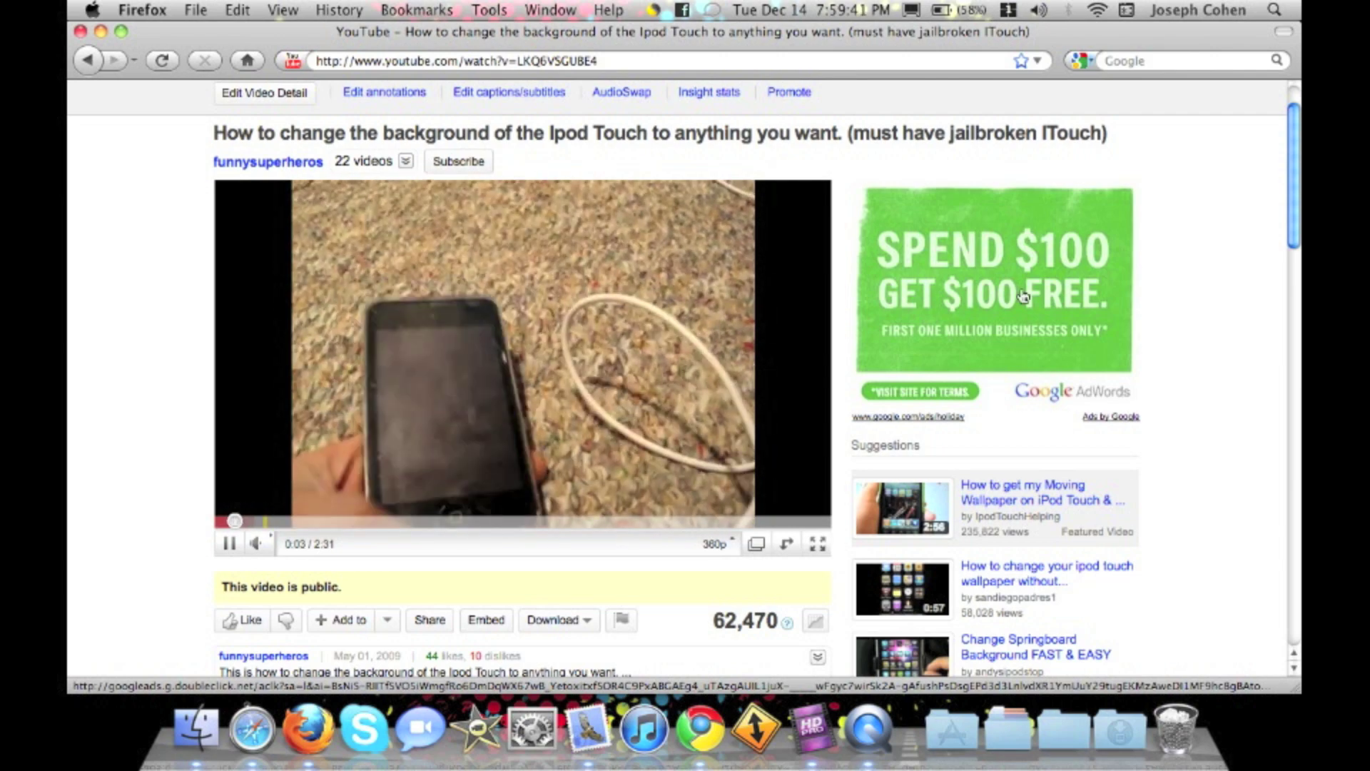
Compare the Firefox and Chrome windows in Exposé, then dismiss the Google overlay ad
{"action": "key", "text": "F9"}
{"action": "left_click", "coordinate": [911, 204]}
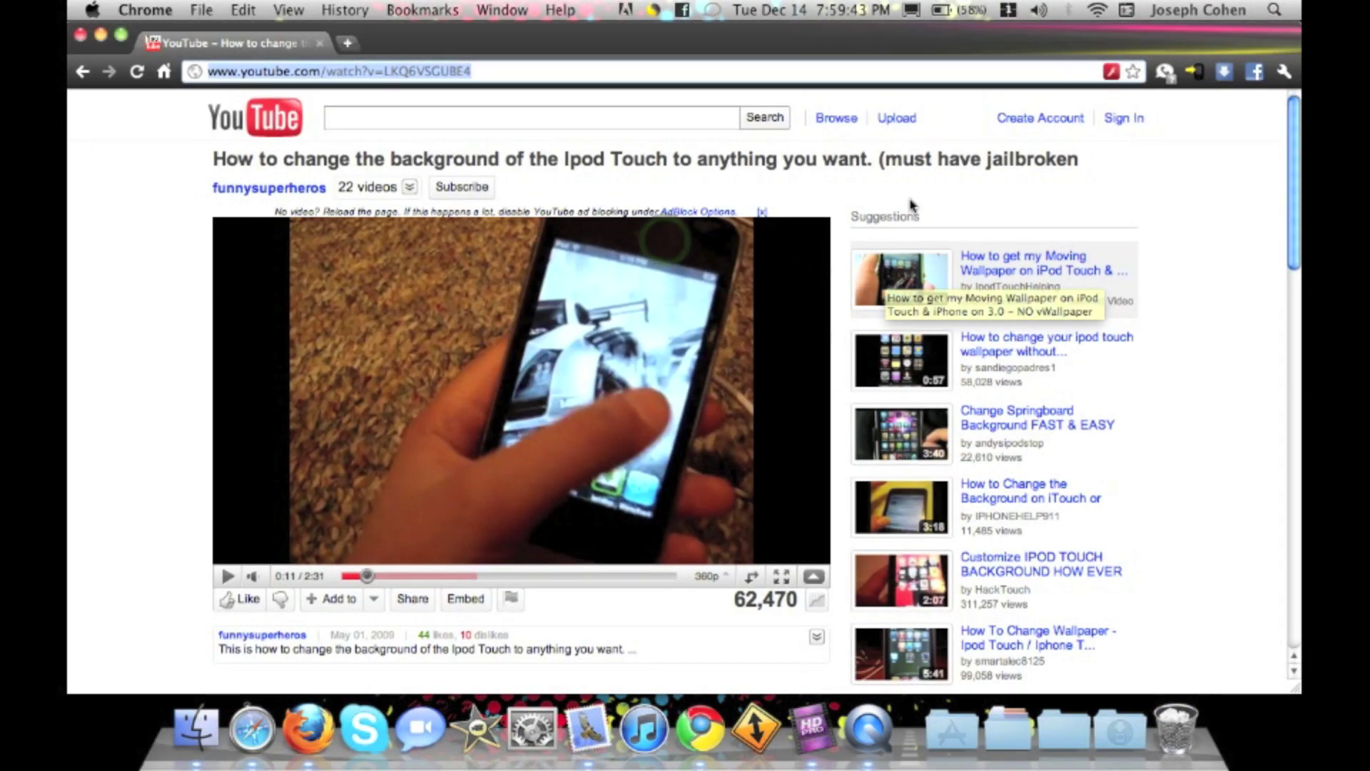
{"action": "key", "text": "F9"}
{"action": "left_click", "coordinate": [505, 168]}
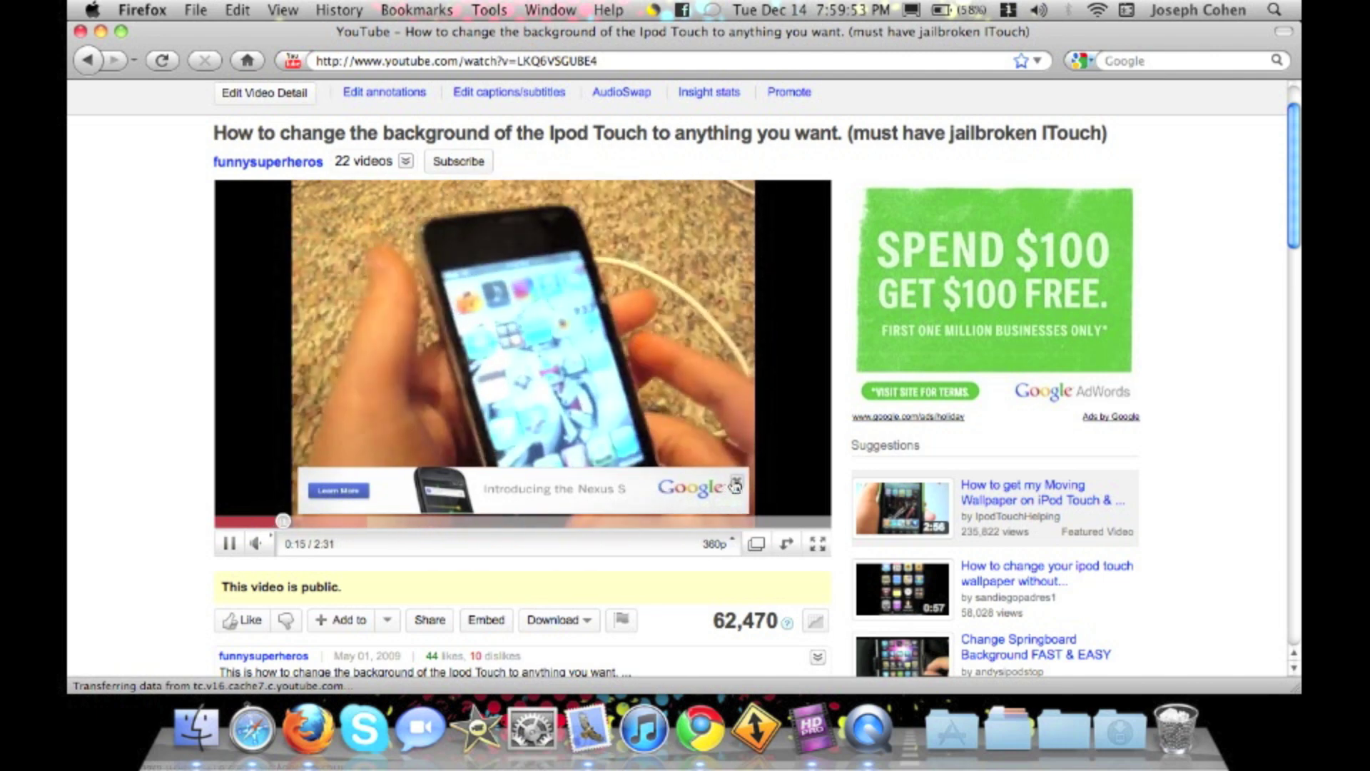
{"action": "left_click", "coordinate": [735, 486]}
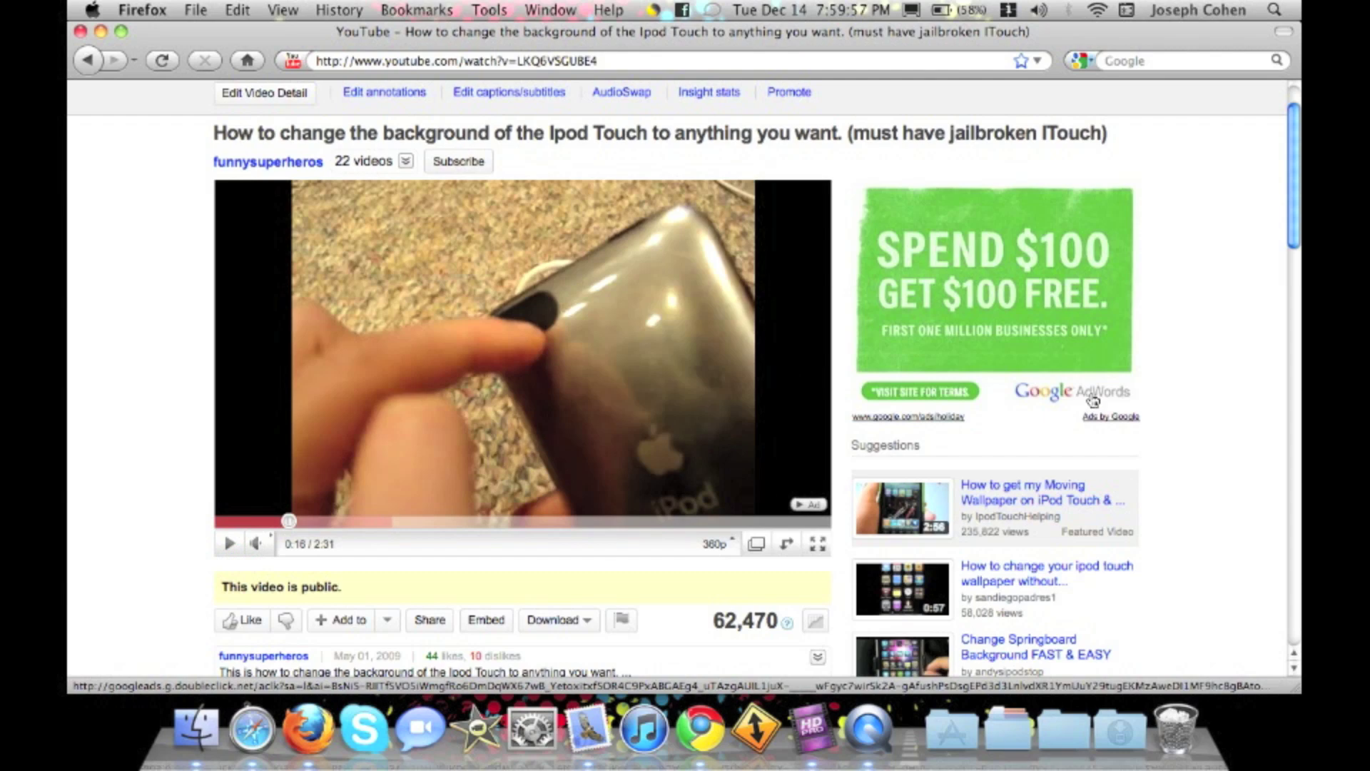
{"action": "scroll", "coordinate": [1098, 407], "scroll_direction": "down", "scroll_amount": 1}
{"action": "scroll", "coordinate": [1103, 423], "scroll_direction": "down", "scroll_amount": 5}
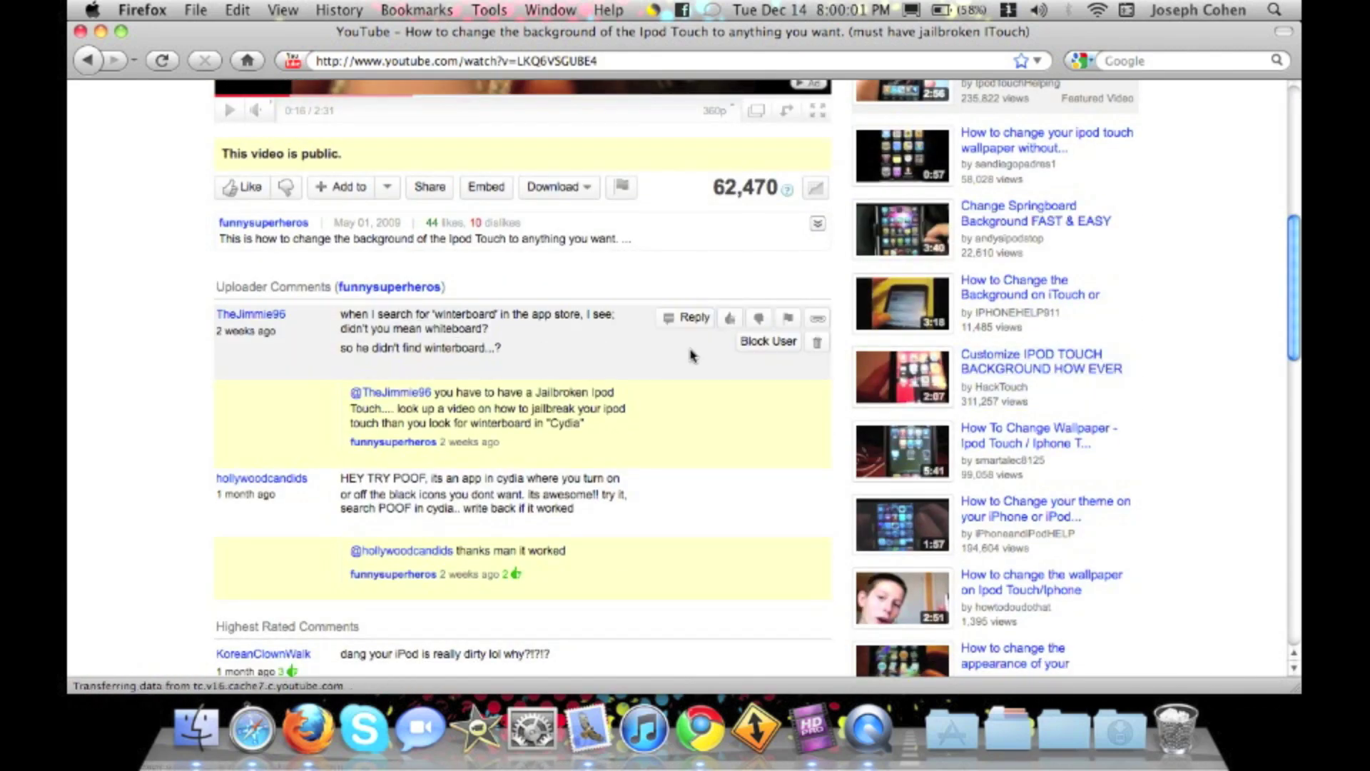
{"action": "scroll", "coordinate": [691, 355], "scroll_direction": "up", "scroll_amount": 5}
{"action": "type", "text": "google"}
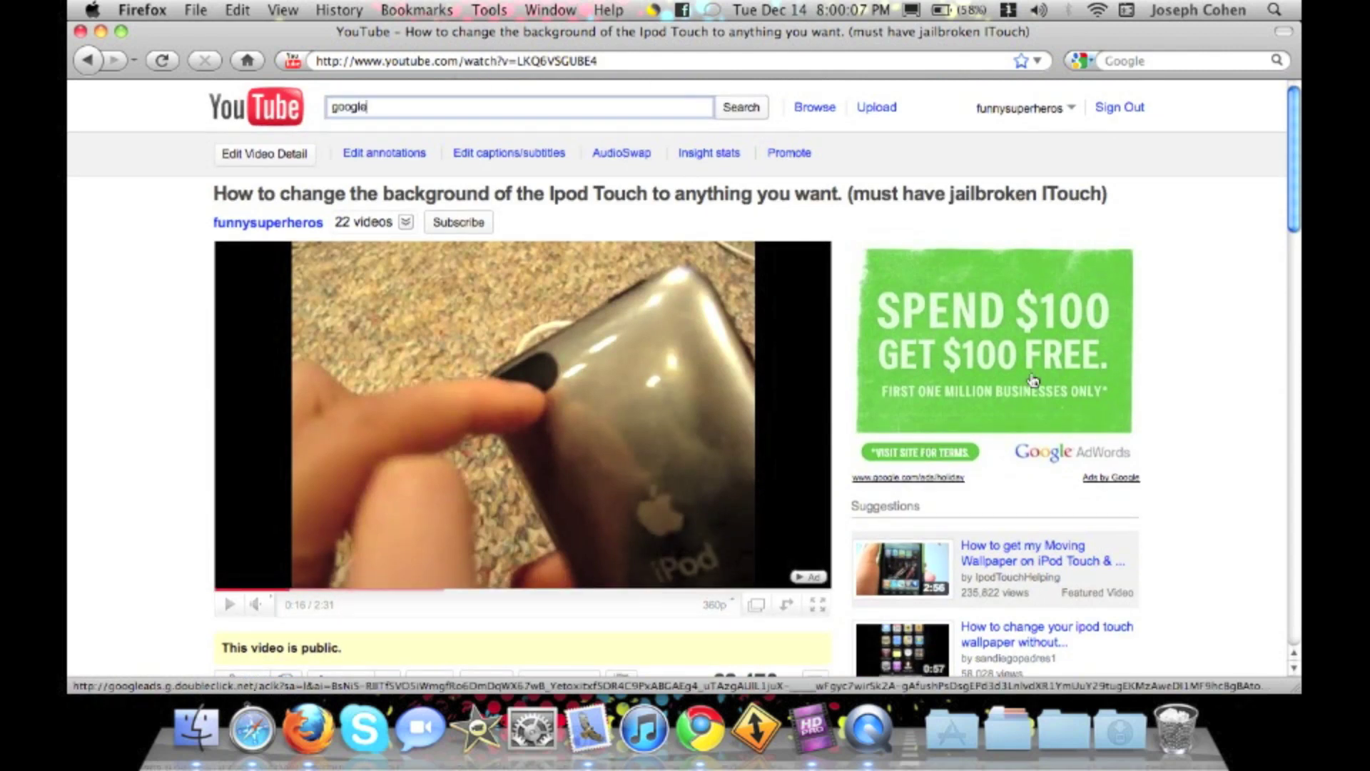
Search YouTube for 'google', open 'Working at google.avi', then 'An Inside Look at Google'
{"action": "key", "text": "Return"}
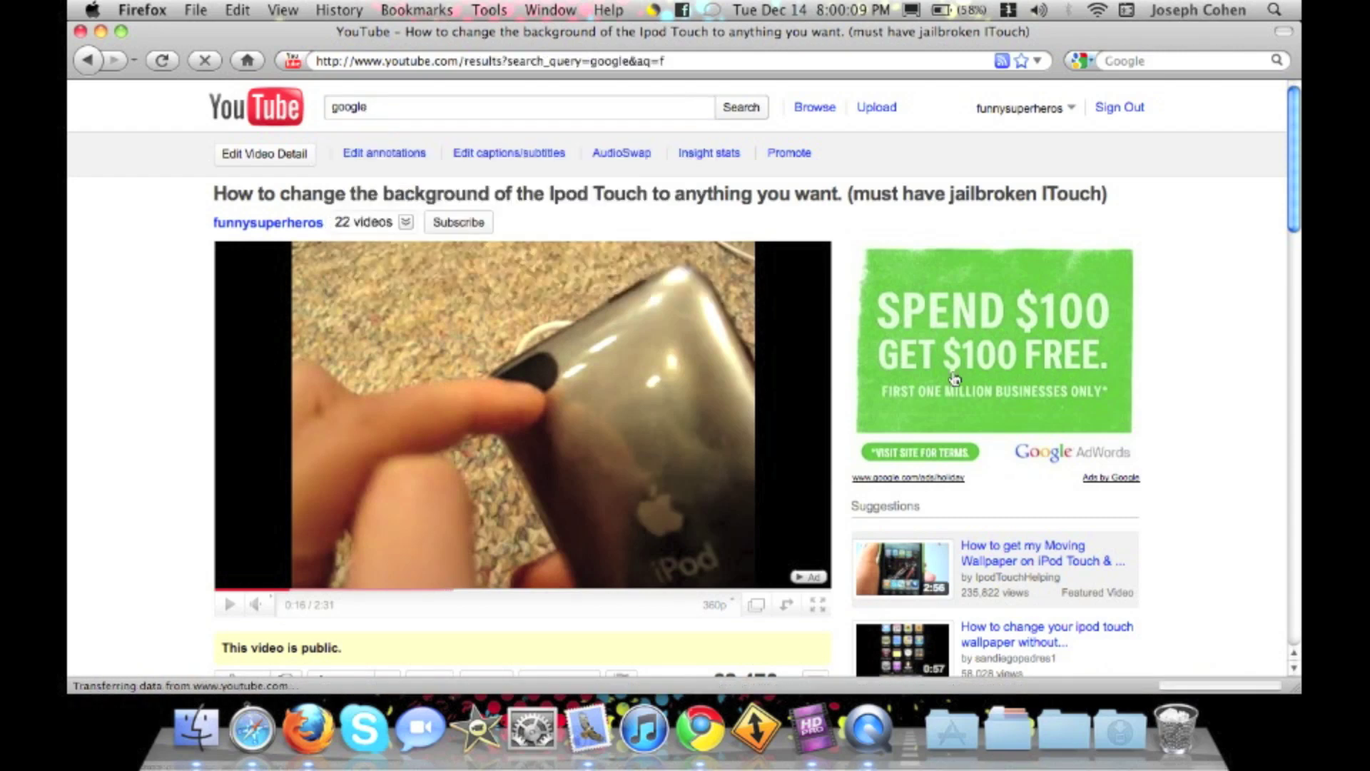
{"action": "scroll", "coordinate": [368, 332], "scroll_direction": "down", "scroll_amount": 3}
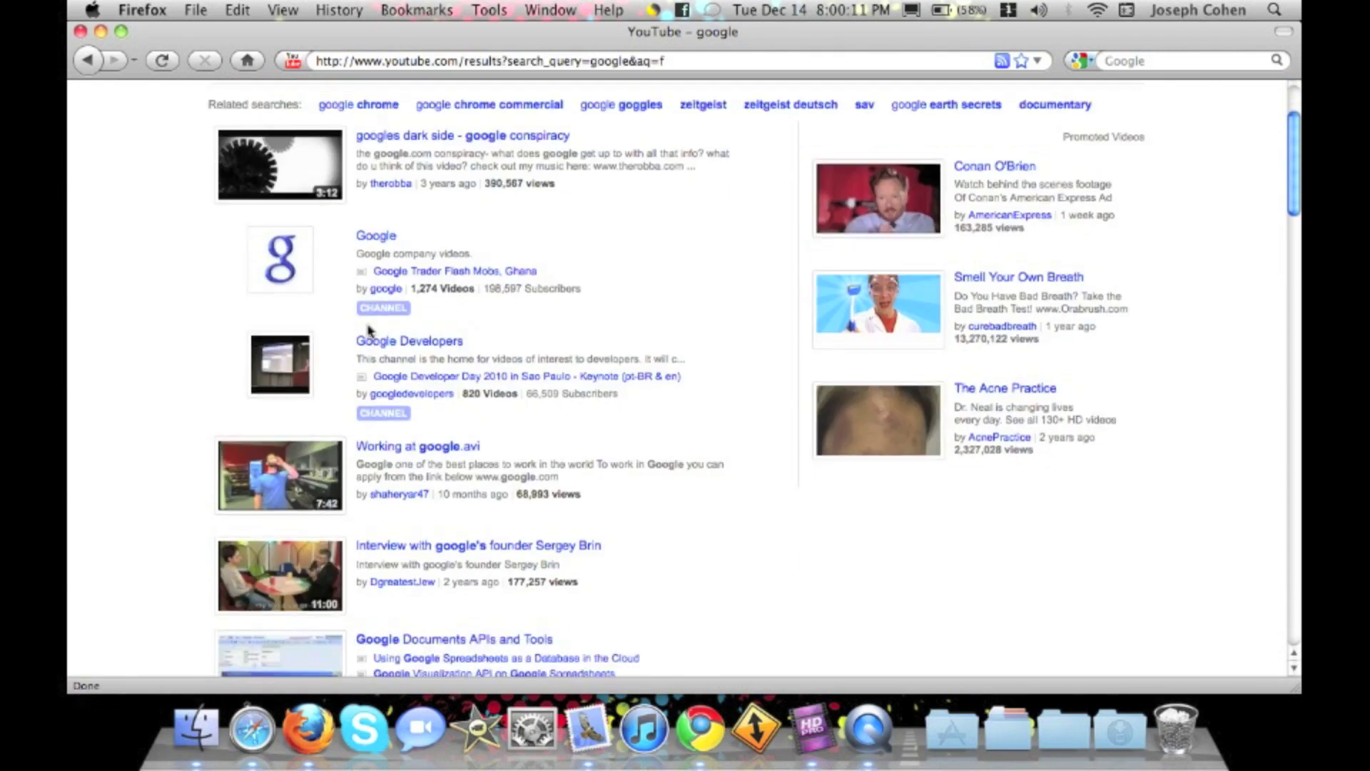
{"action": "left_click", "coordinate": [258, 480]}
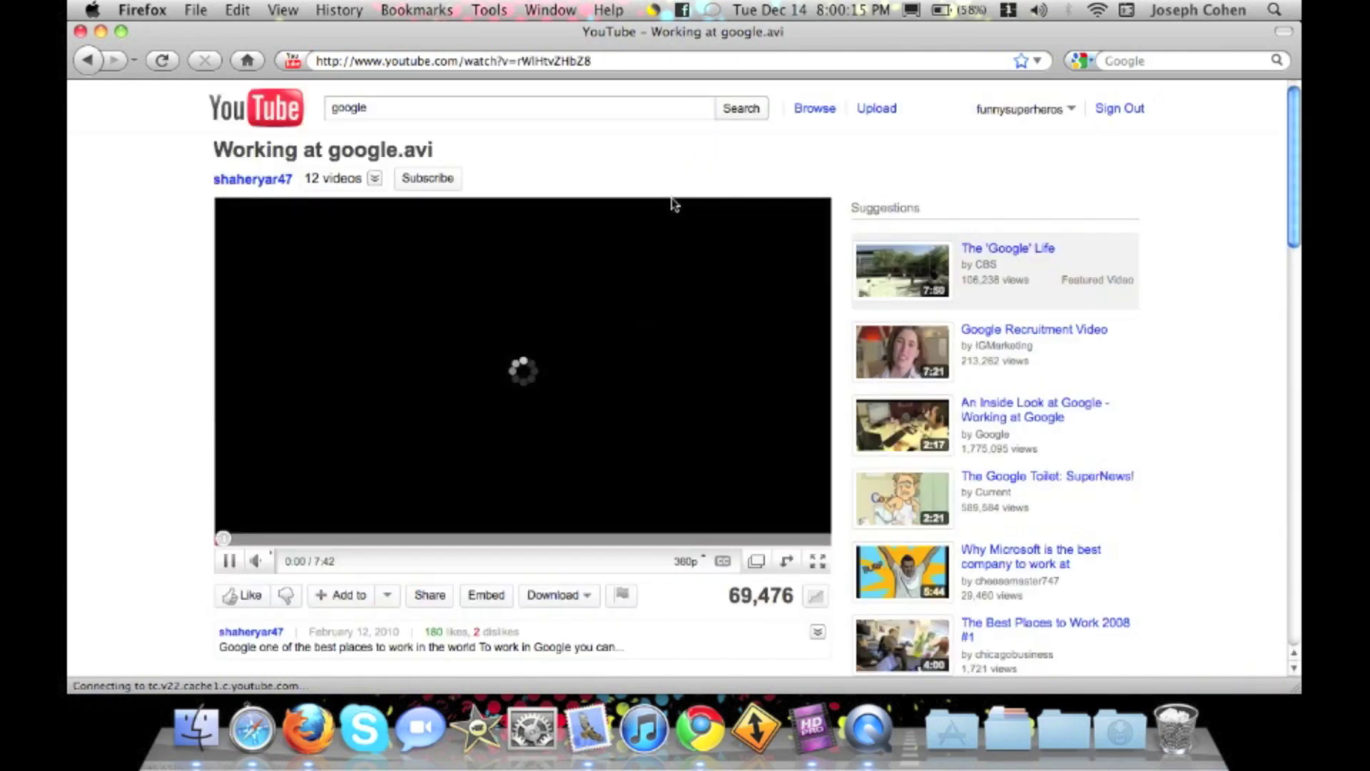
{"action": "left_click", "coordinate": [1034, 404]}
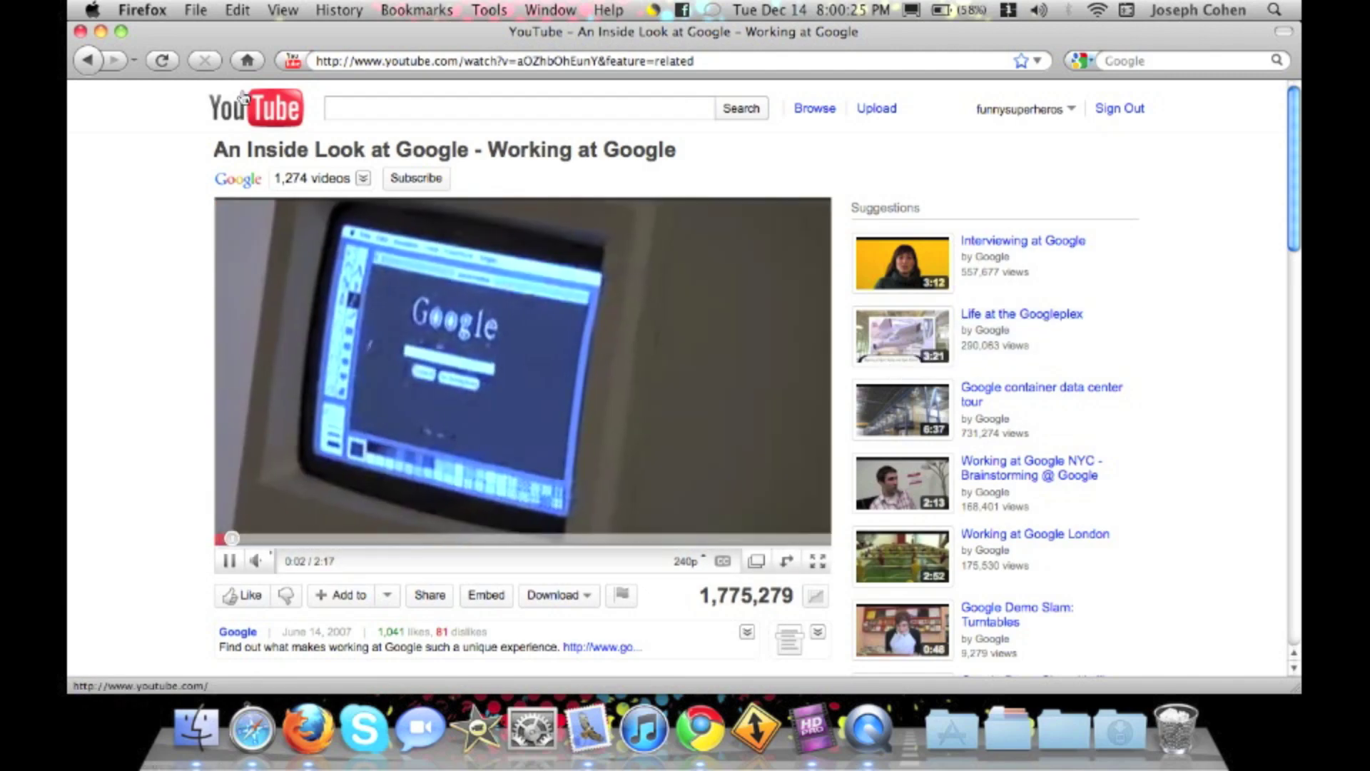
Close the Firefox window and bring Chrome back to the front
{"action": "left_click", "coordinate": [81, 32]}
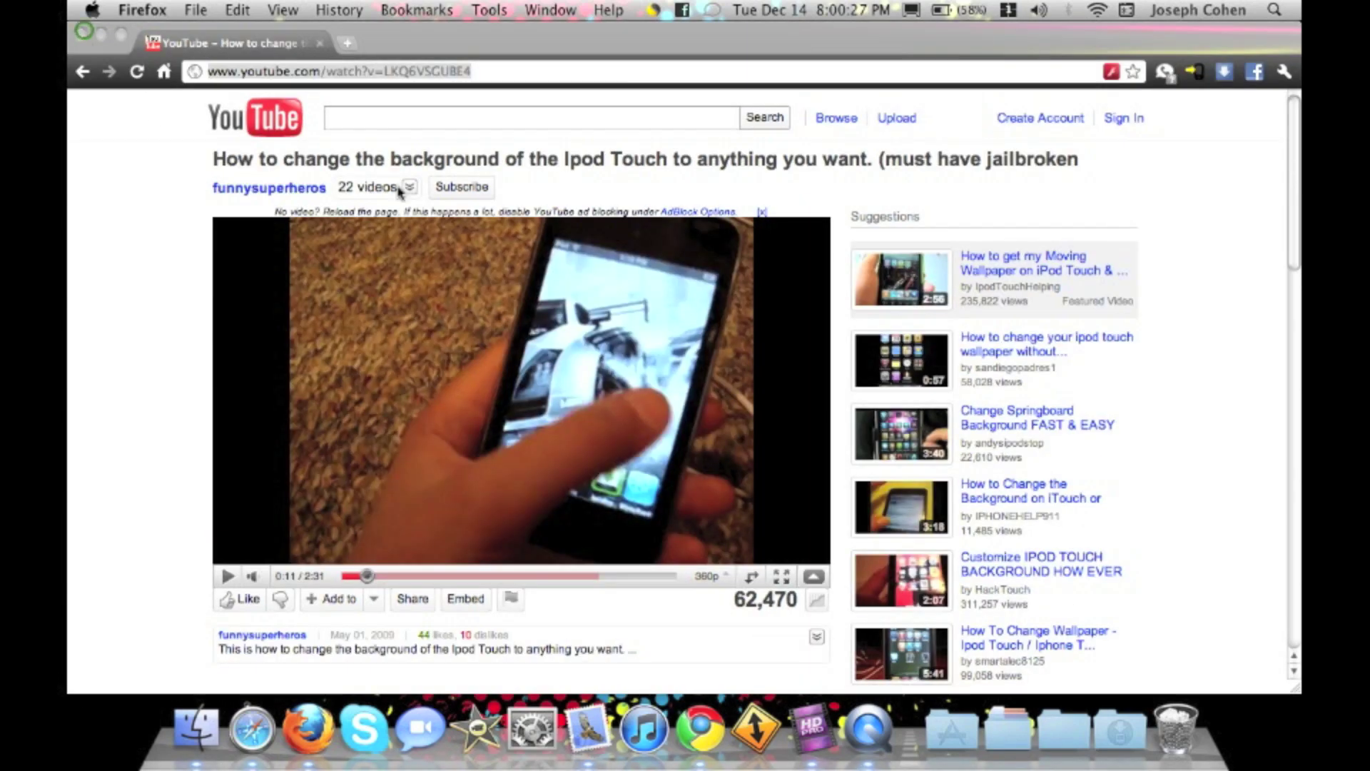
{"action": "left_click", "coordinate": [638, 184]}
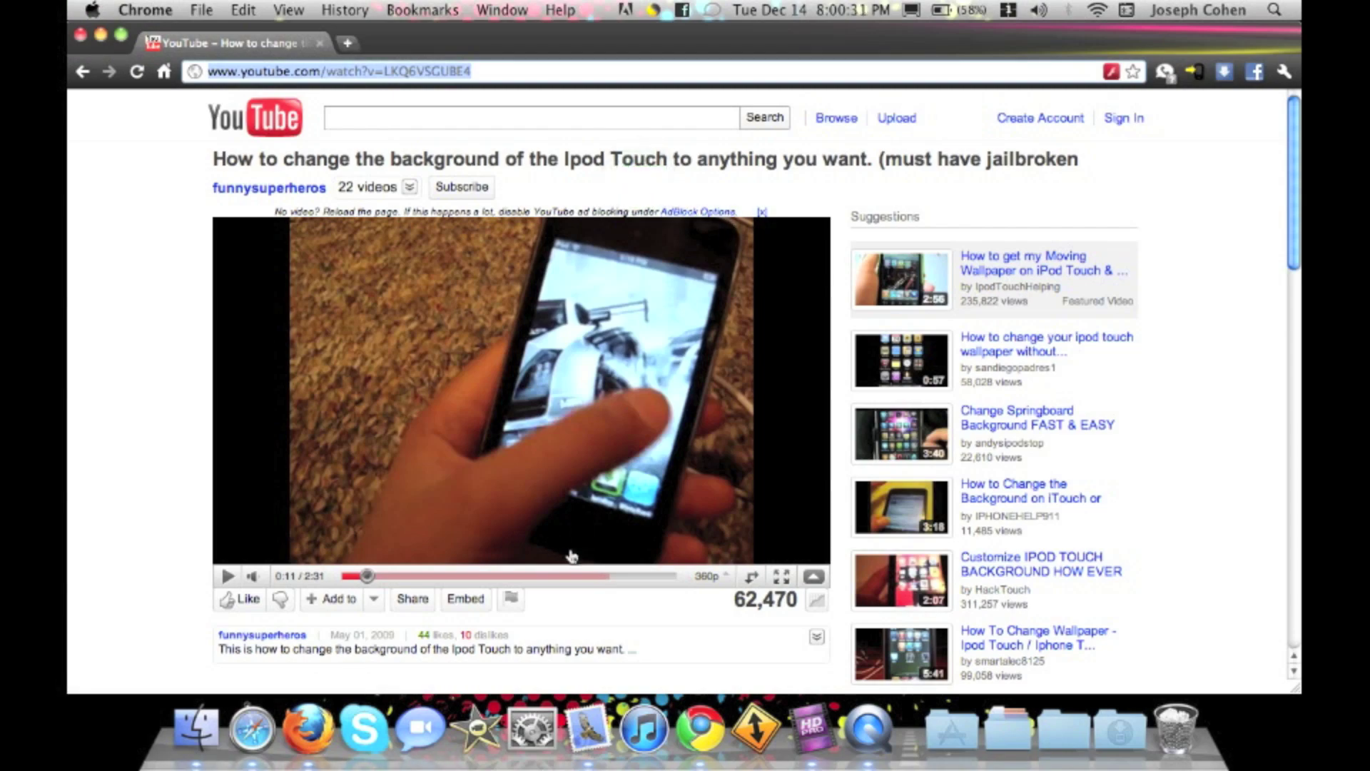
{"action": "scroll", "coordinate": [147, 380], "scroll_direction": "down", "scroll_amount": 10}
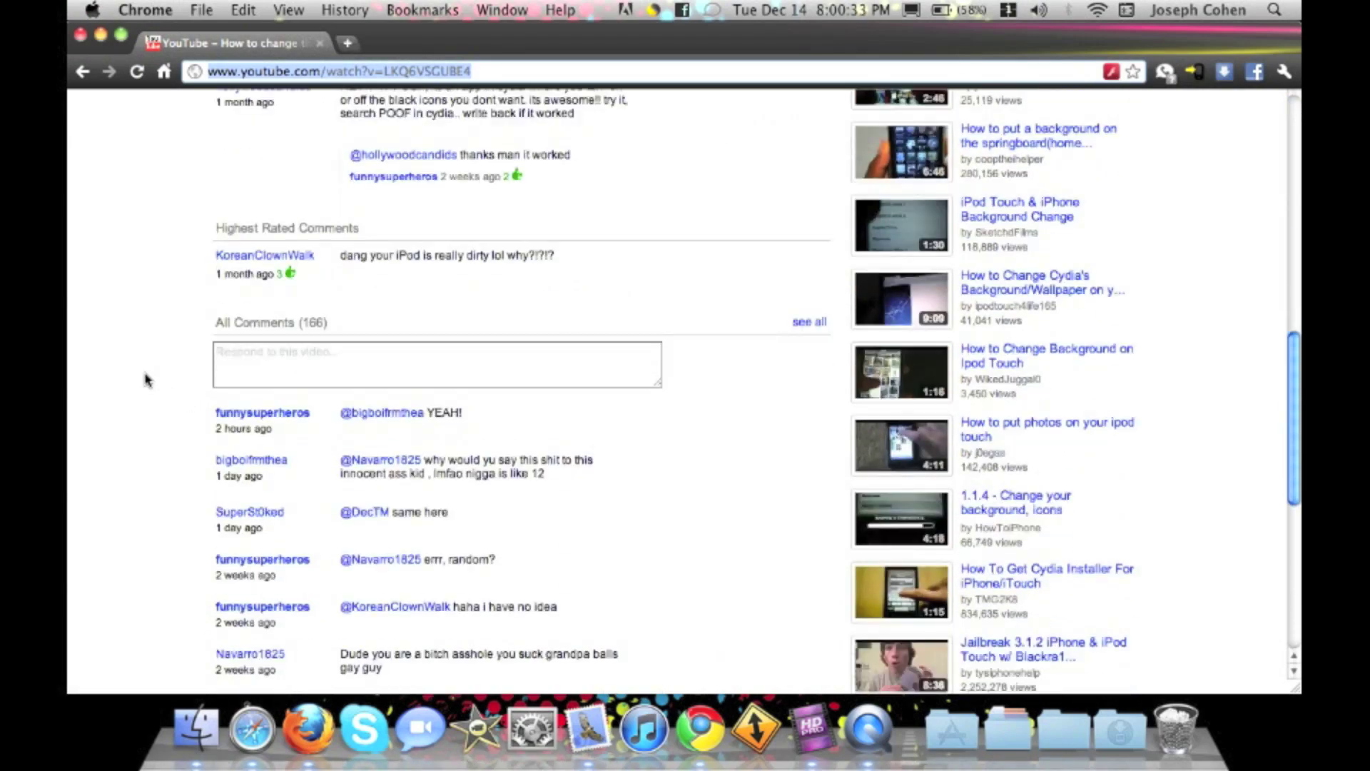
{"action": "key", "text": "F9"}
{"action": "left_click", "coordinate": [638, 214]}
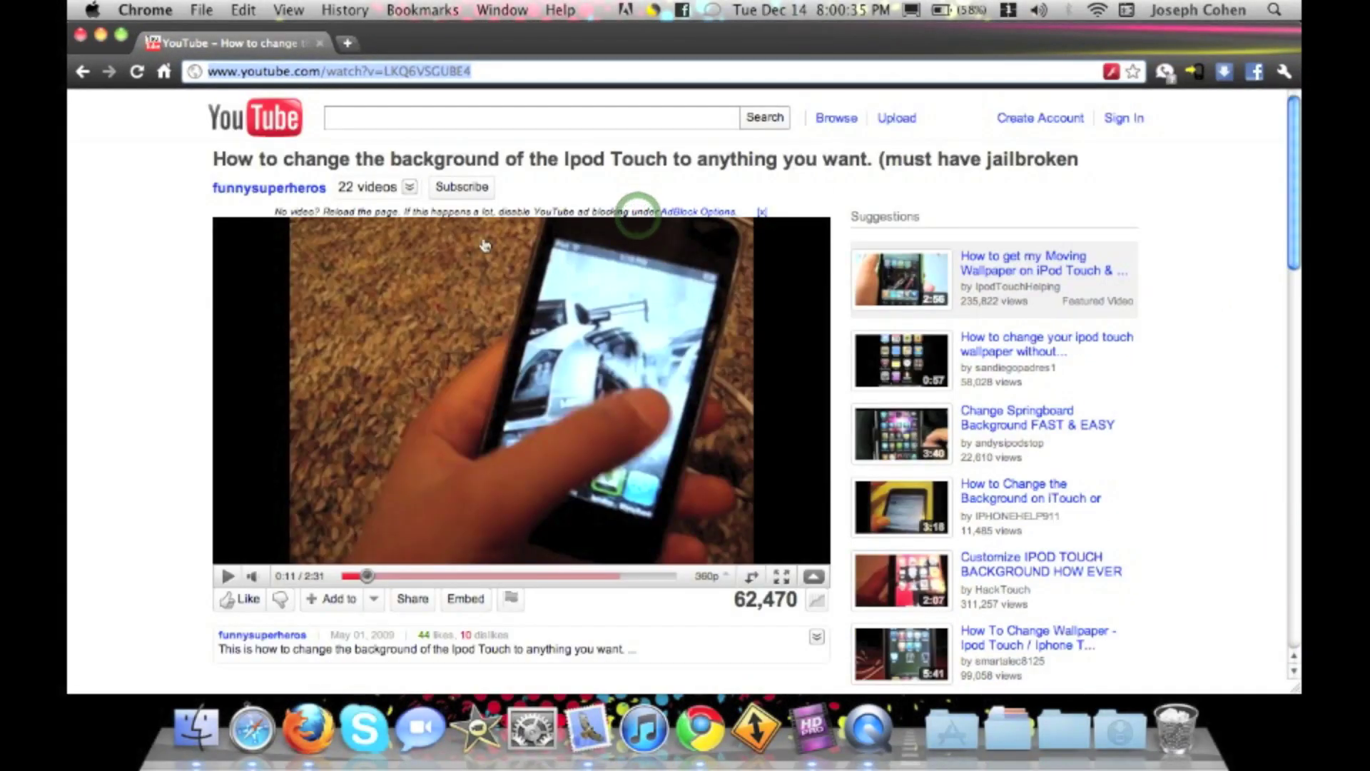
Deselect the address, then open and close a new tab to return to the video
{"action": "left_click", "coordinate": [550, 71]}
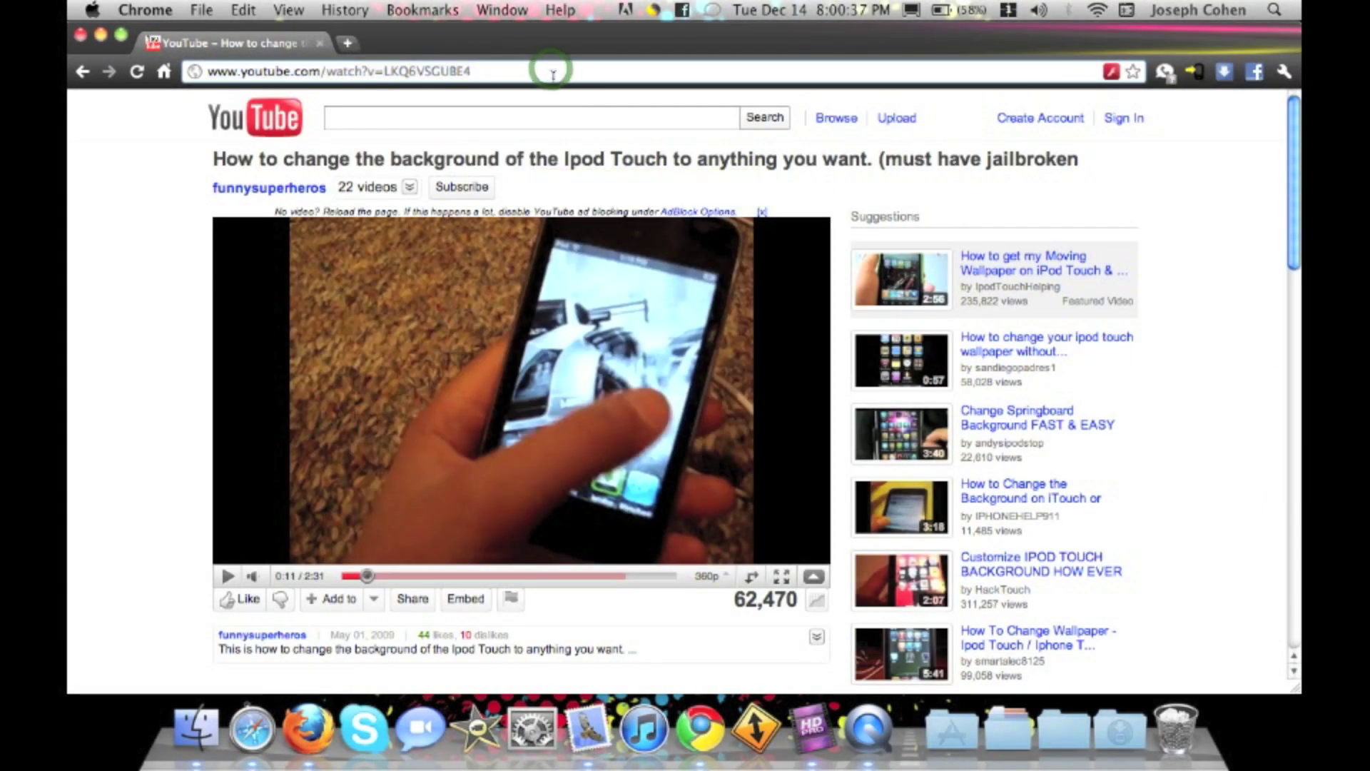
{"action": "left_click", "coordinate": [348, 40]}
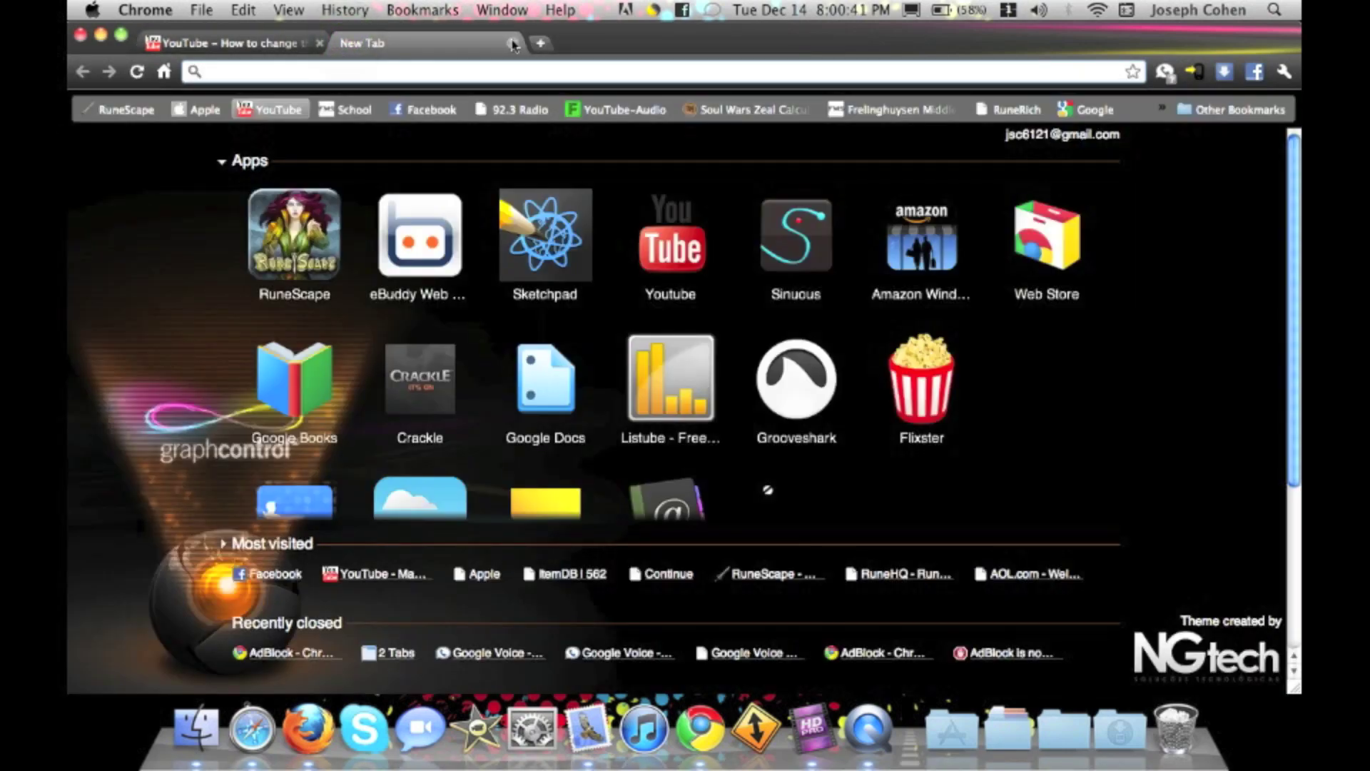
{"action": "left_click", "coordinate": [514, 44]}
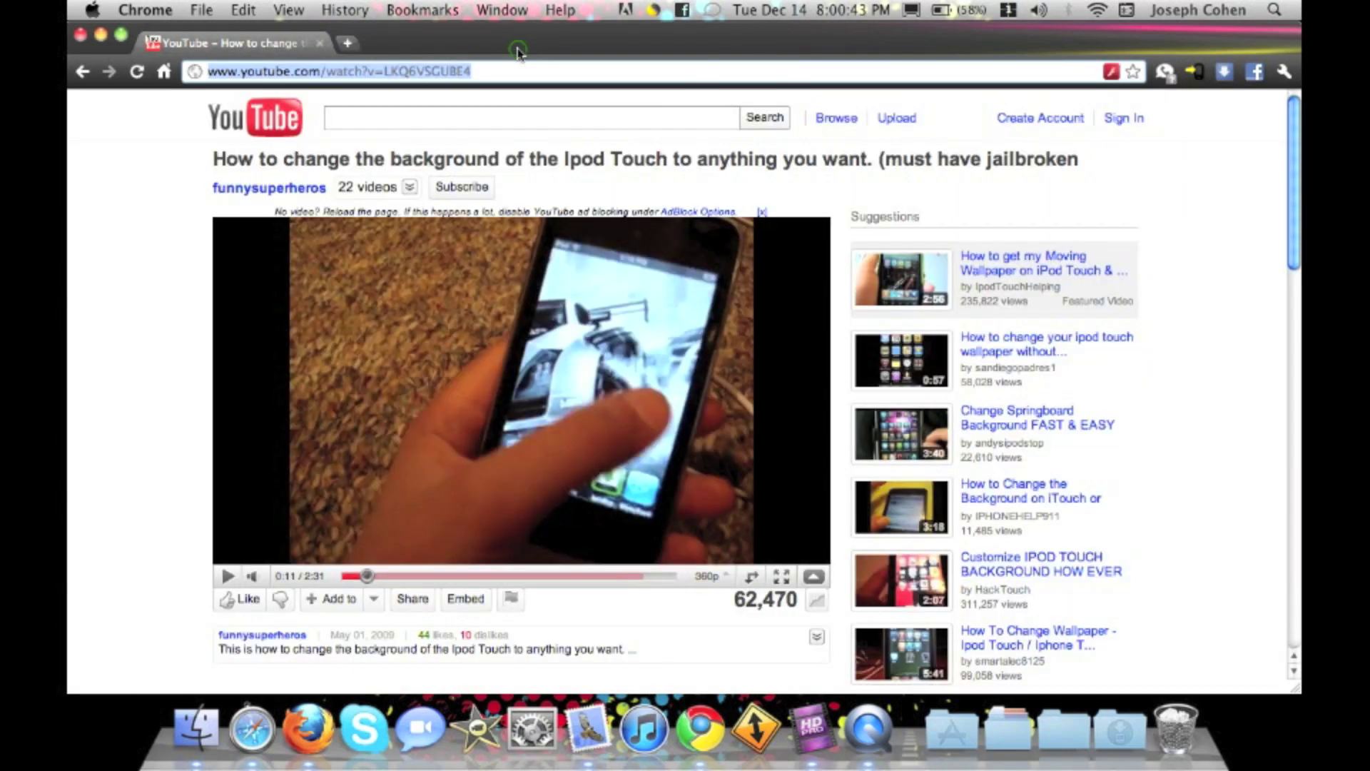